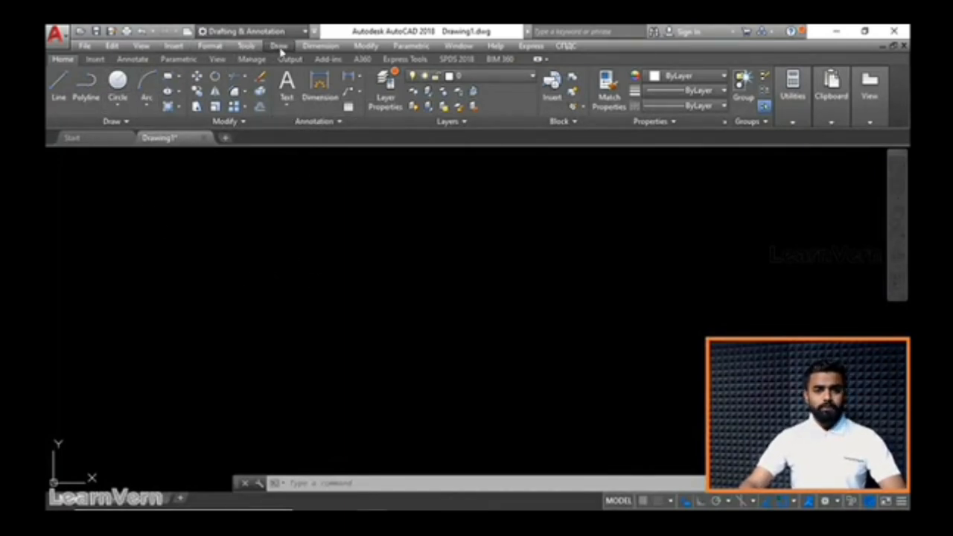
pyautogui.click(277, 46)
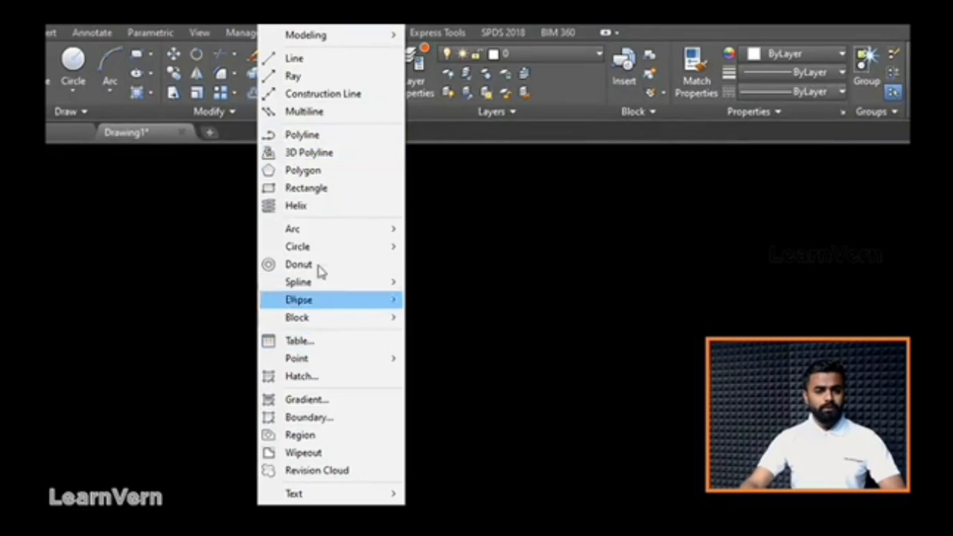
pyautogui.moveTo(346, 294)
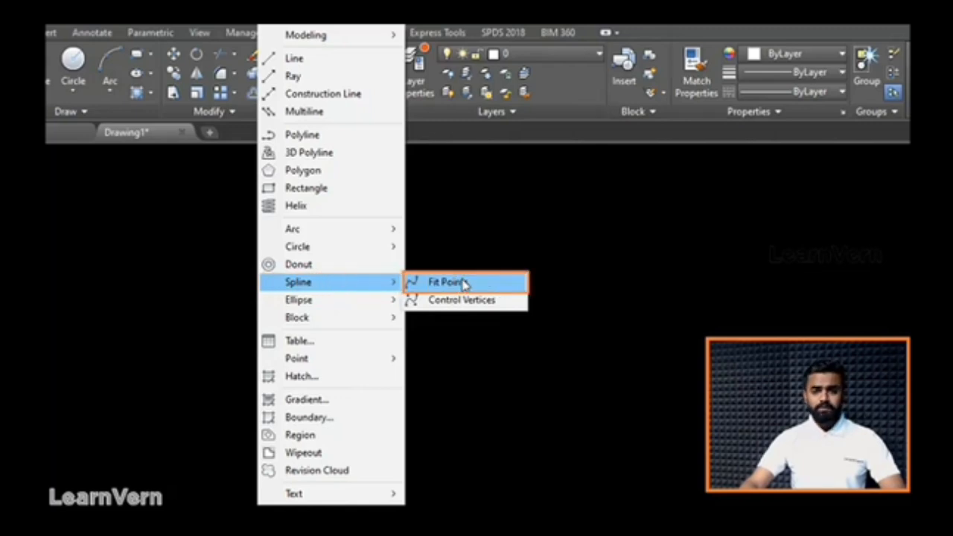
pyautogui.click(514, 411)
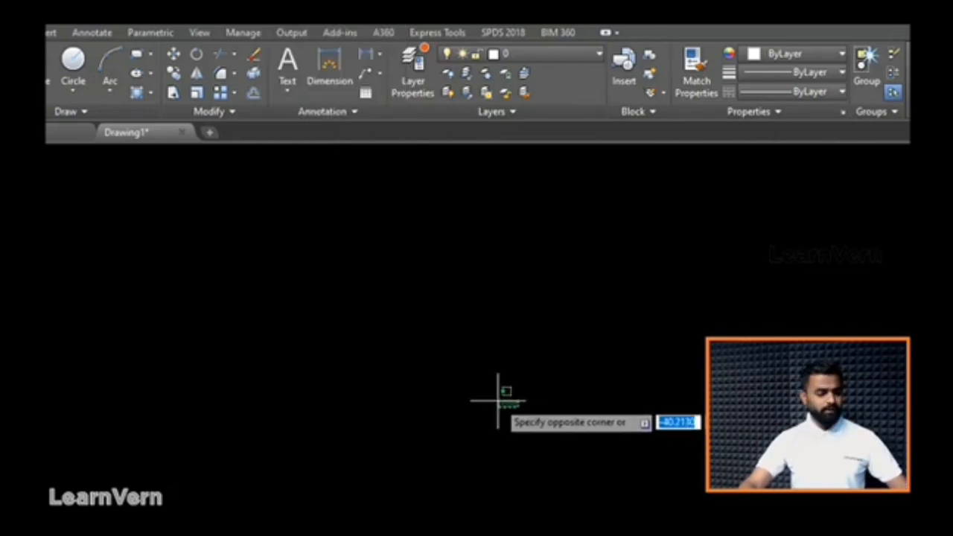
pyautogui.click(447, 370)
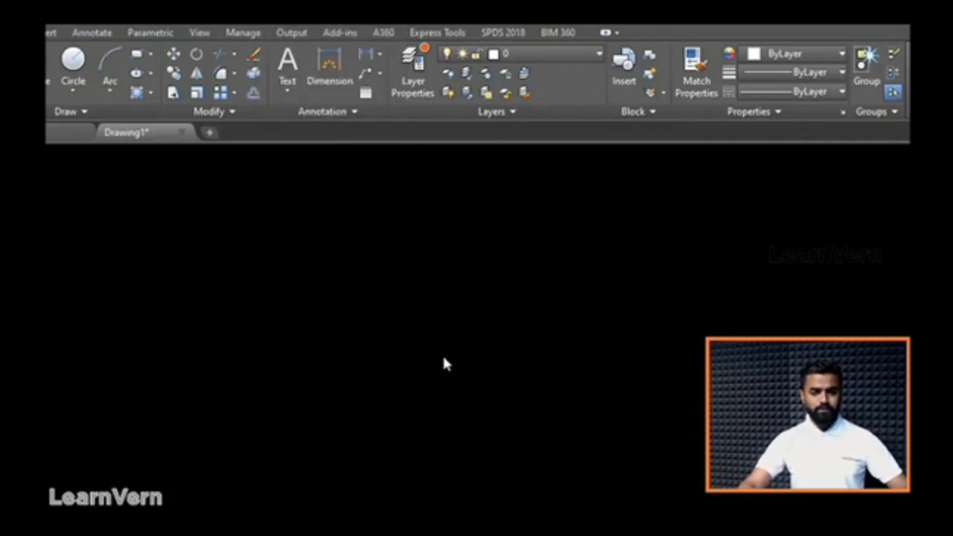
pyautogui.click(426, 353)
pyautogui.click(421, 356)
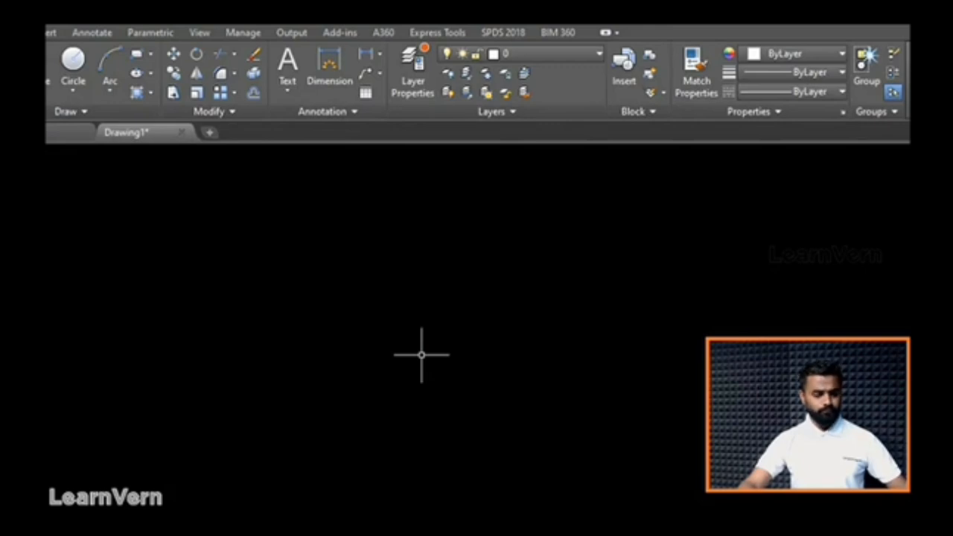
# Draw an open, looping fit-point spline through eight points, ending inside its own curve, and check its fit points
pyautogui.write('SPL')
pyautogui.press('Return')
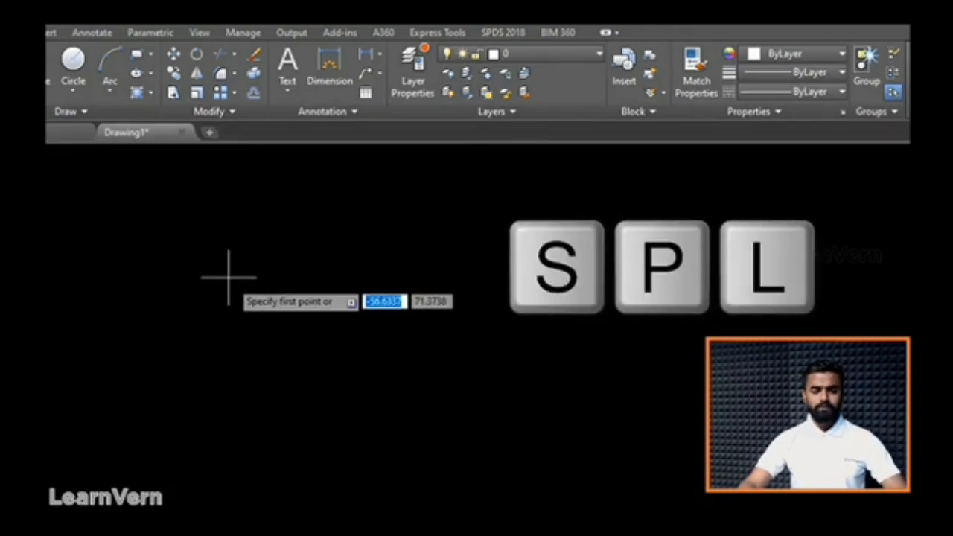
pyautogui.click(171, 236)
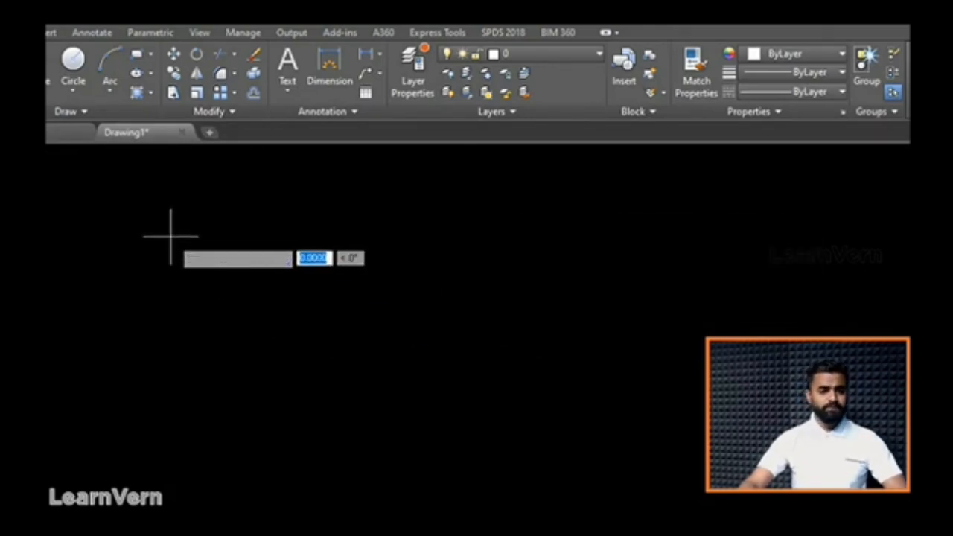
pyautogui.click(393, 236)
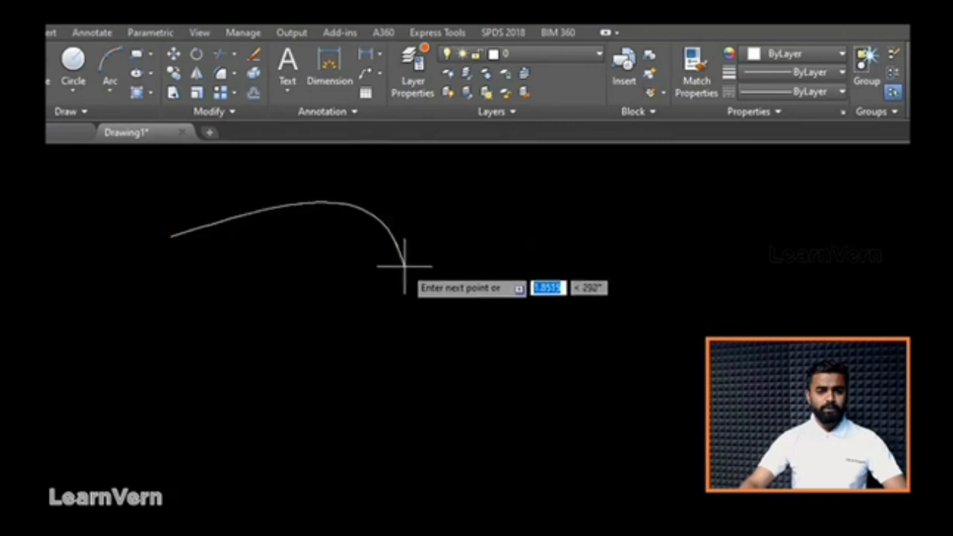
pyautogui.click(459, 328)
pyautogui.click(402, 425)
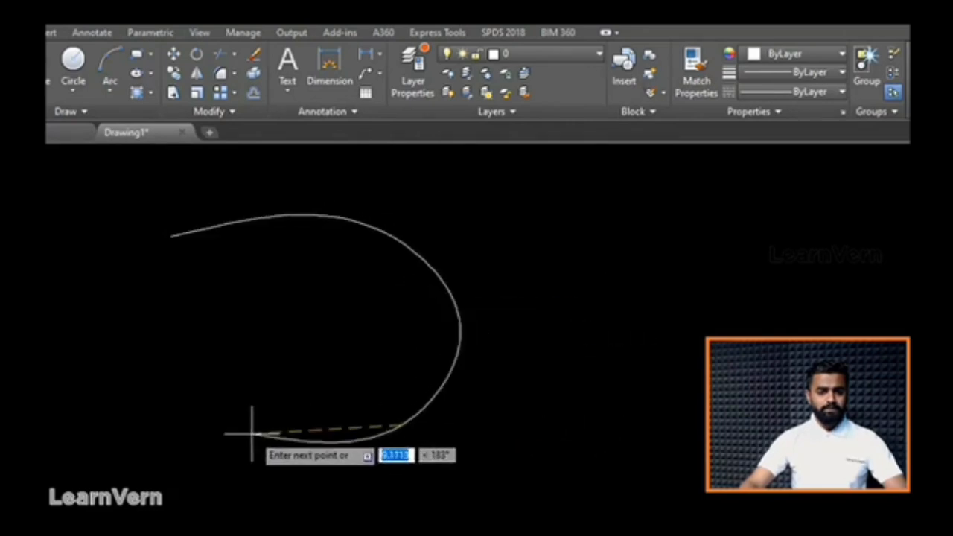
pyautogui.click(172, 432)
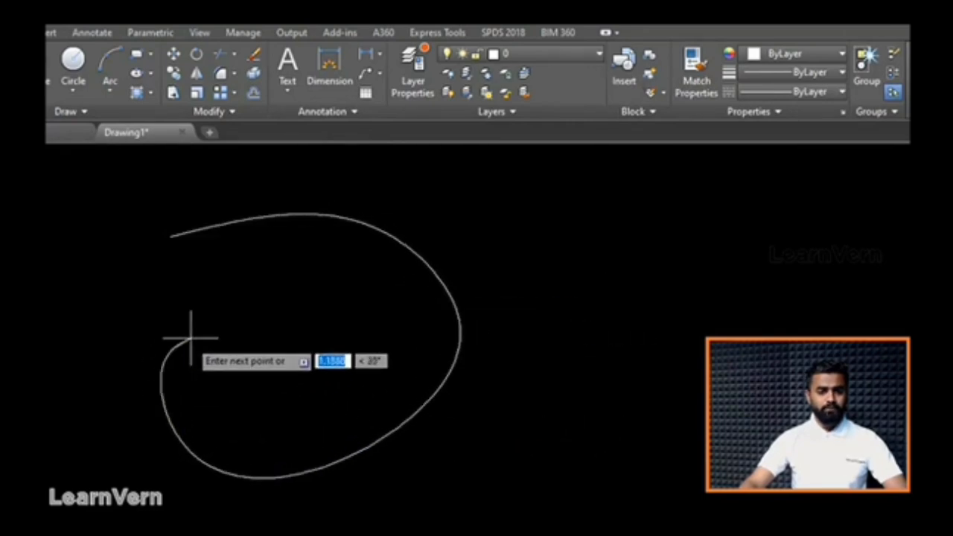
pyautogui.click(230, 319)
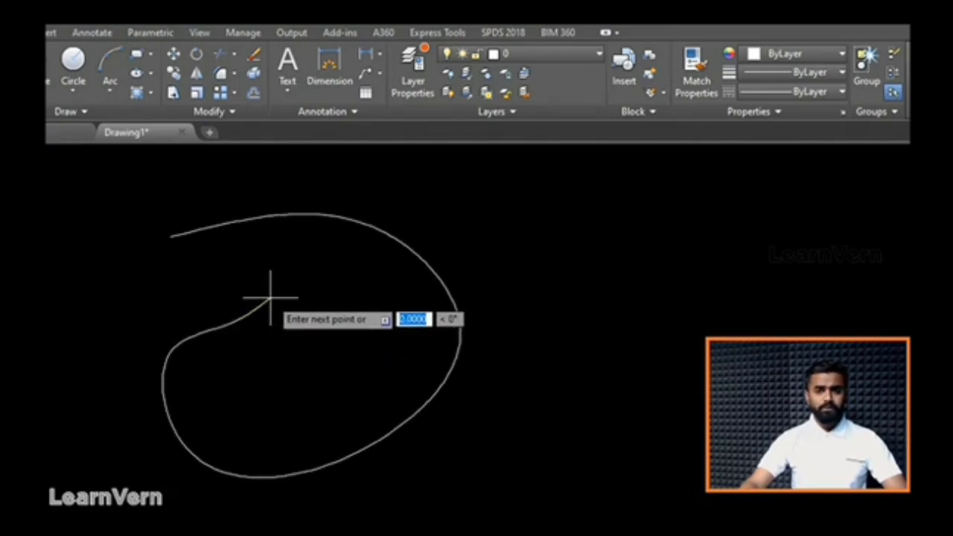
pyautogui.click(269, 298)
pyautogui.press('Return')
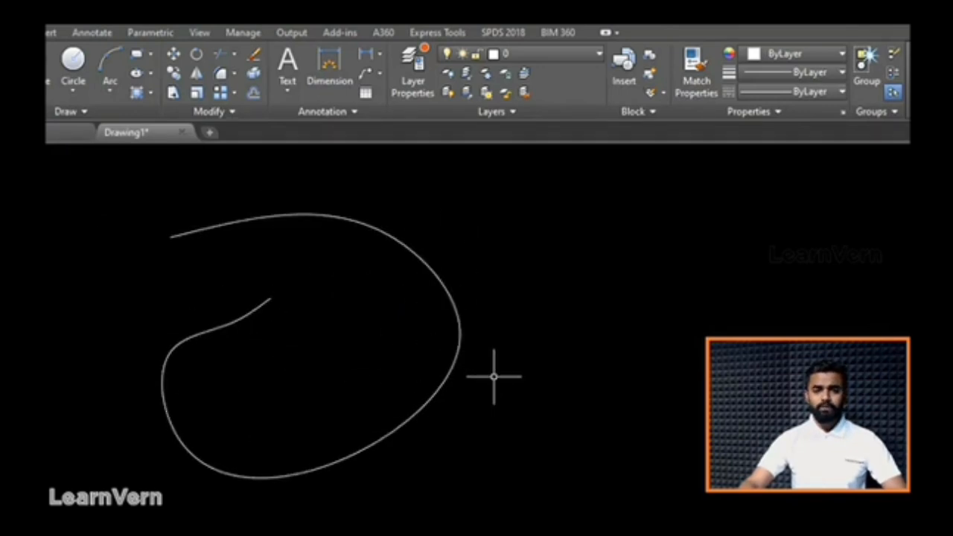
pyautogui.click(421, 331)
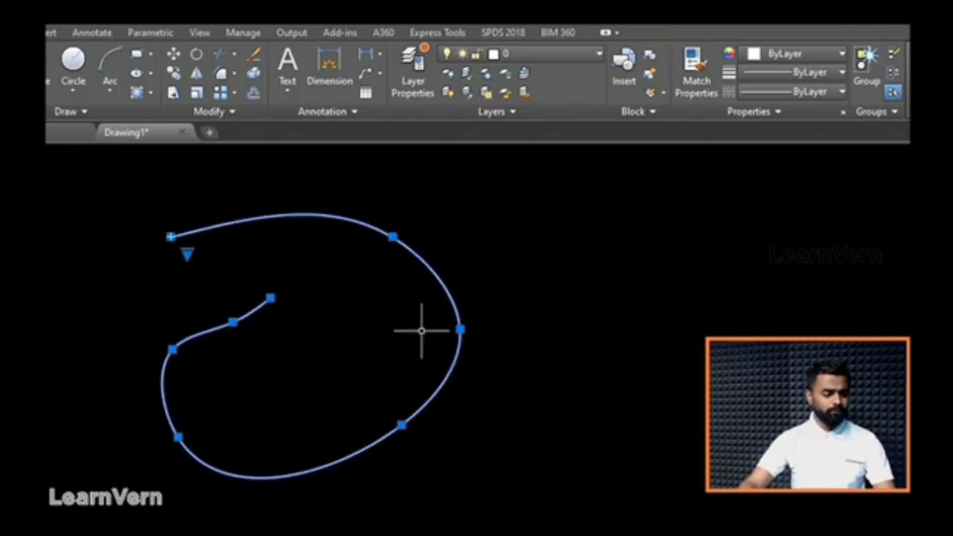
pyautogui.press('Escape')
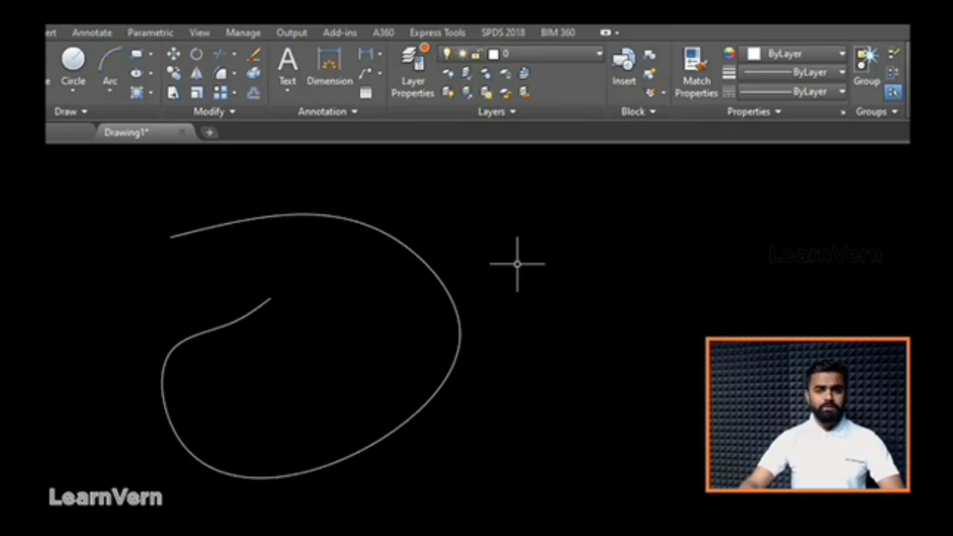
# Draw two separate, roughly vertical lines of similar height side by side to the right of the looping spline
pyautogui.click(57, 78)
pyautogui.click(559, 262)
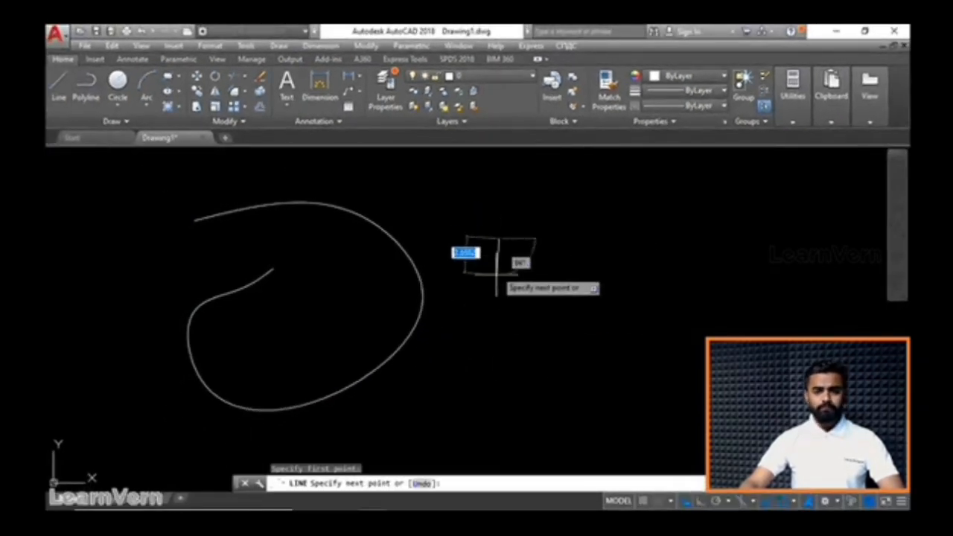
pyautogui.click(495, 381)
pyautogui.press('Escape')
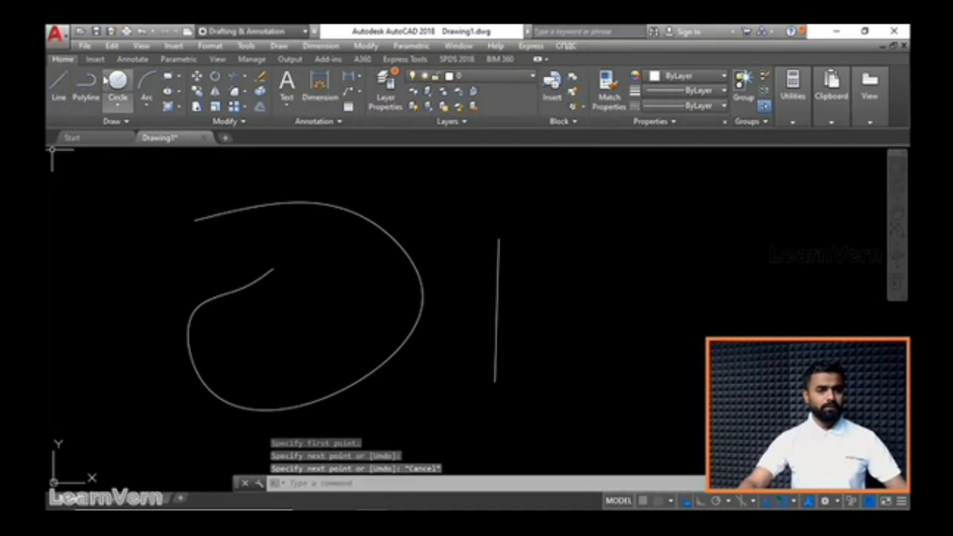
pyautogui.click(58, 79)
pyautogui.click(677, 237)
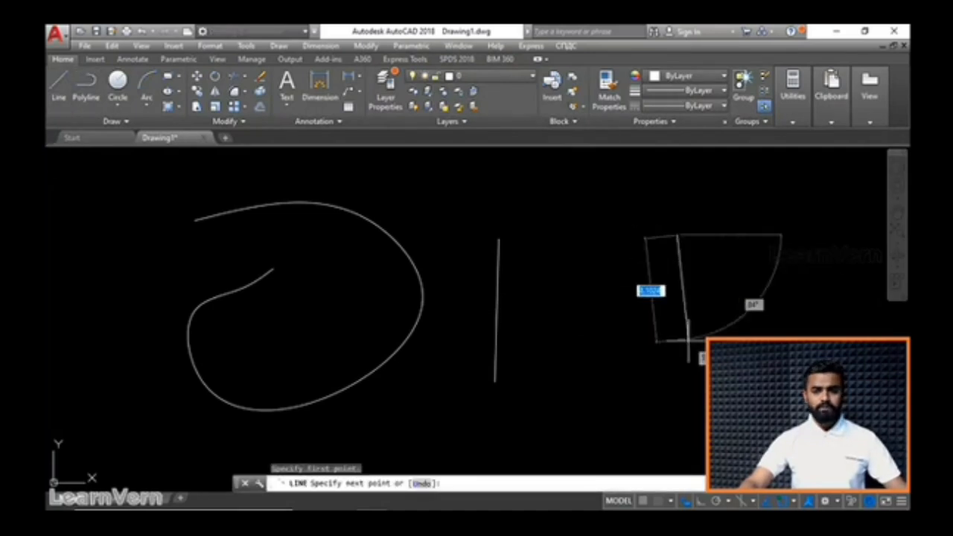
pyautogui.click(677, 393)
pyautogui.press('Escape')
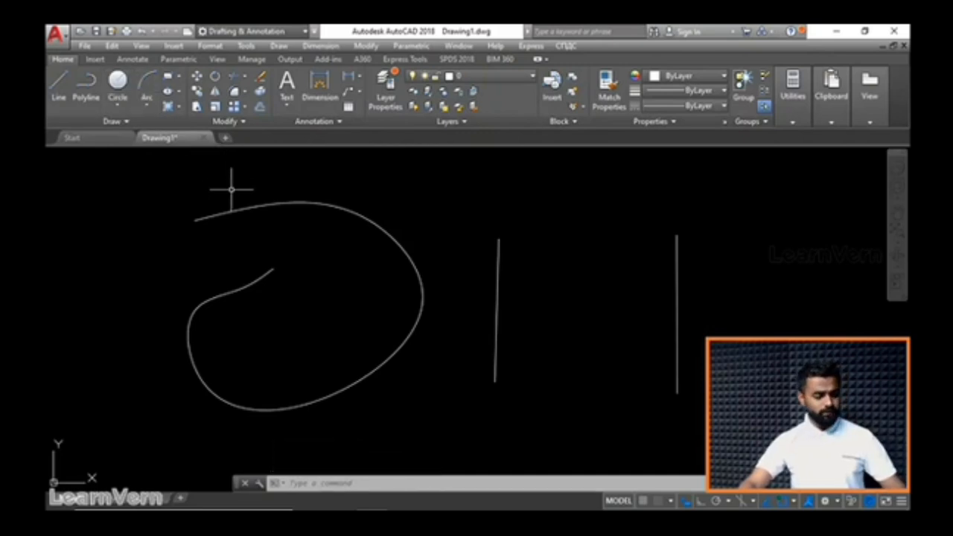
# Draw a fit-point spline that connects the upper ends of the two vertical lines with a shallow arch
pyautogui.write('spl')
pyautogui.press('Return')
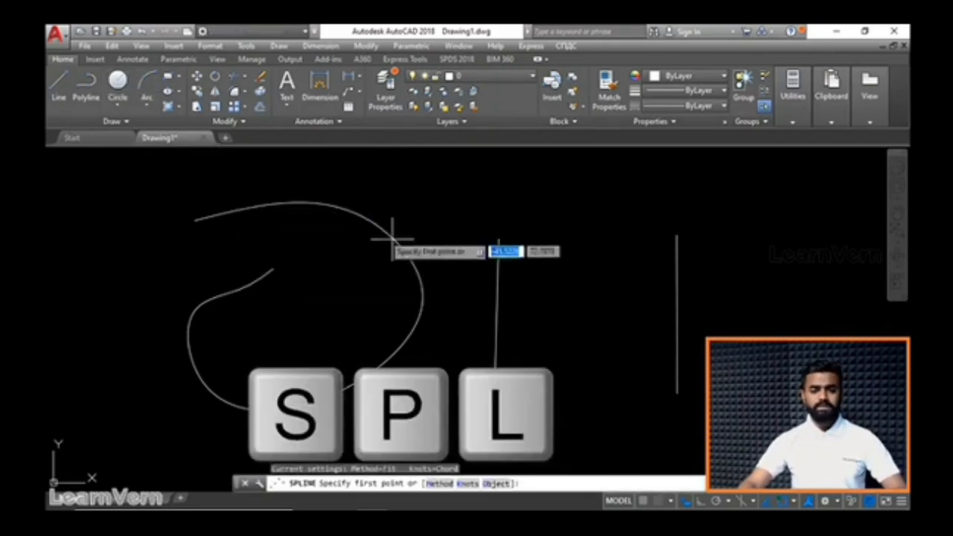
pyautogui.click(499, 239)
pyautogui.click(676, 223)
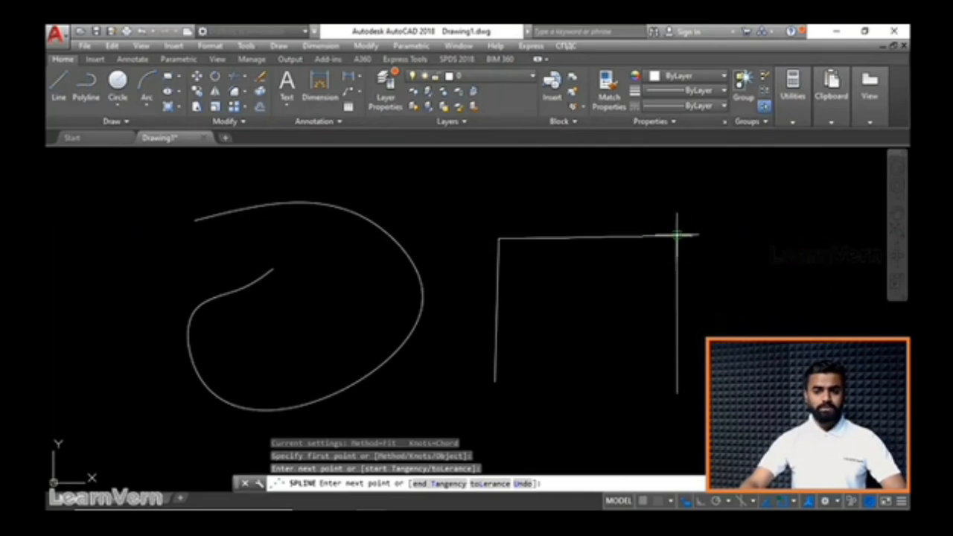
pyautogui.click(676, 236)
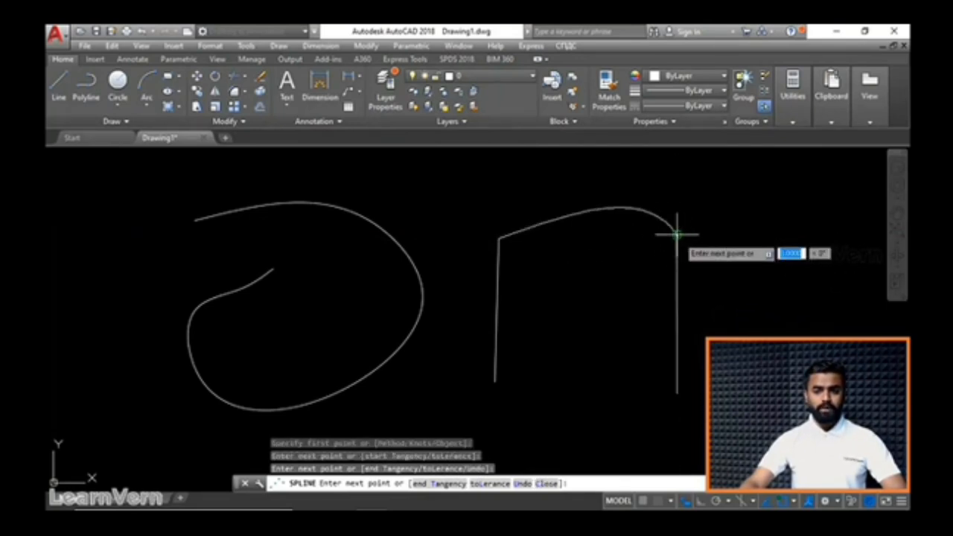
pyautogui.press('Return')
# Add a fit point to the connecting spline, placed above the middle of the gap to raise the arch
pyautogui.click(601, 230)
pyautogui.click(589, 201)
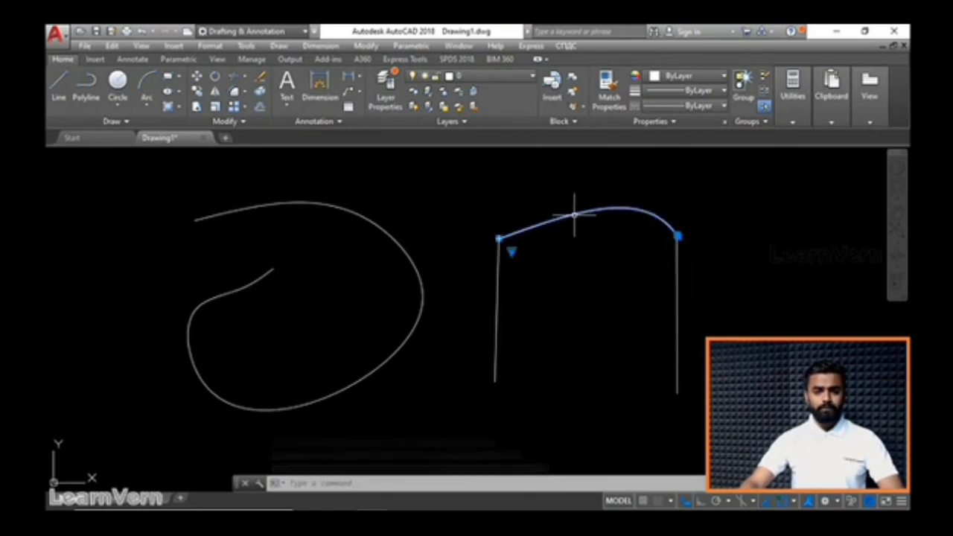
pyautogui.moveTo(498, 239)
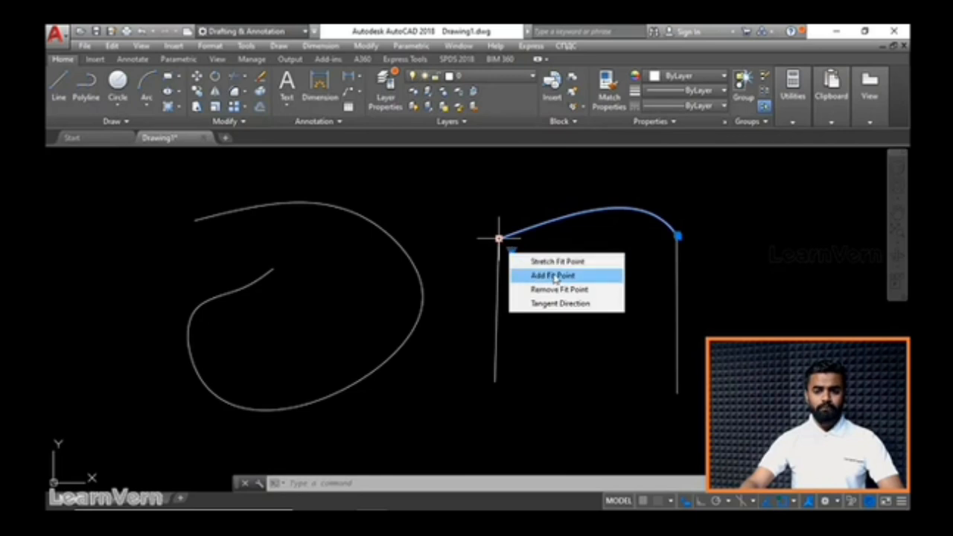
pyautogui.click(530, 274)
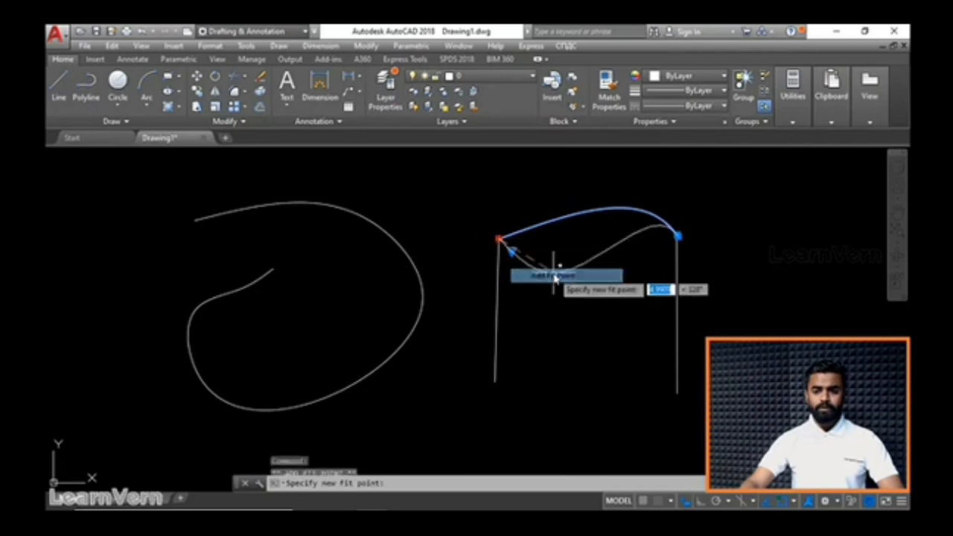
pyautogui.click(588, 179)
pyautogui.press('Escape')
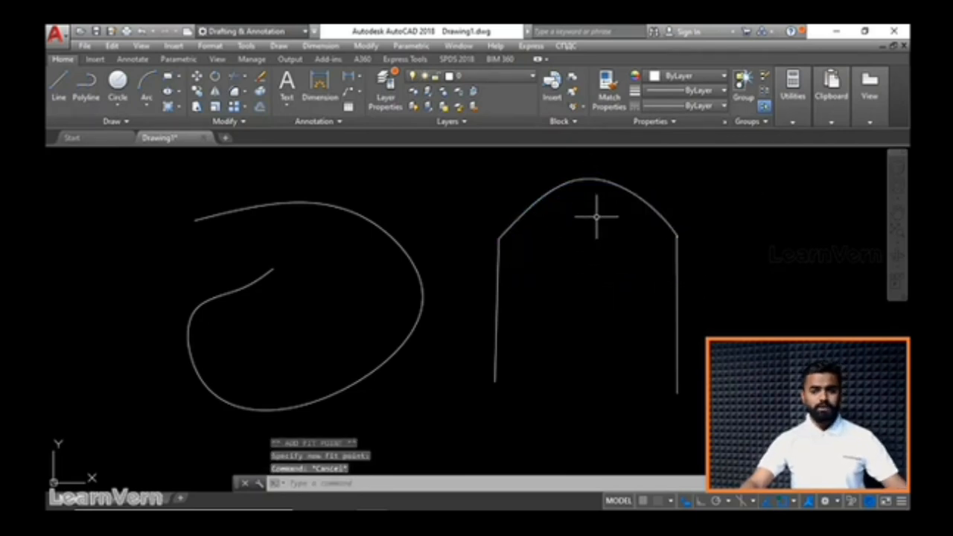
# Stretch the arch's middle fit point slightly down and to the left to flatten the curve
pyautogui.click(546, 192)
pyautogui.click(588, 179)
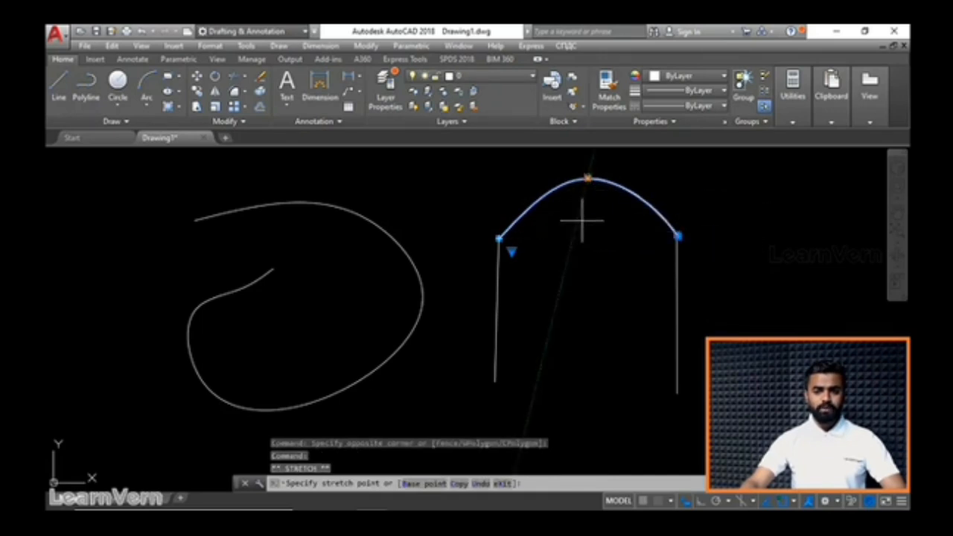
pyautogui.click(563, 197)
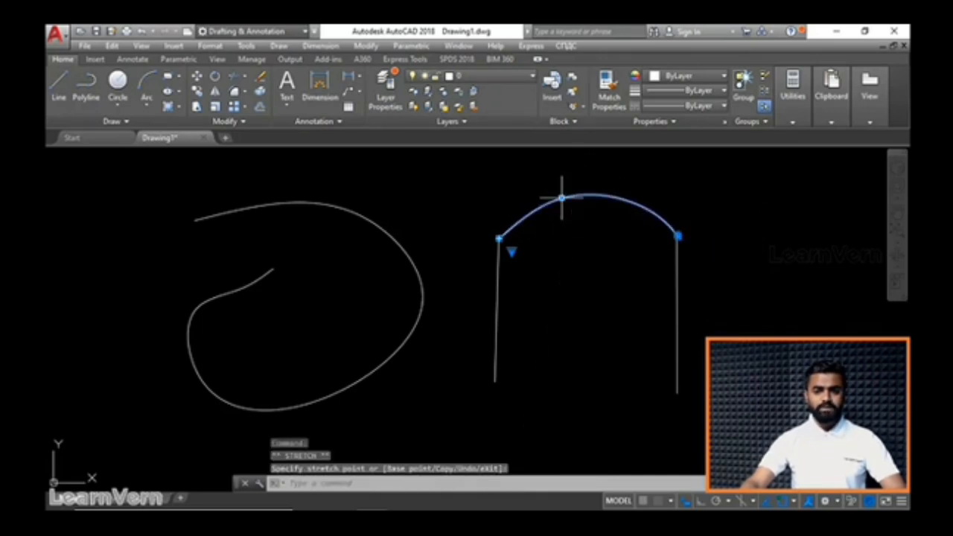
pyautogui.click(611, 241)
pyautogui.click(582, 180)
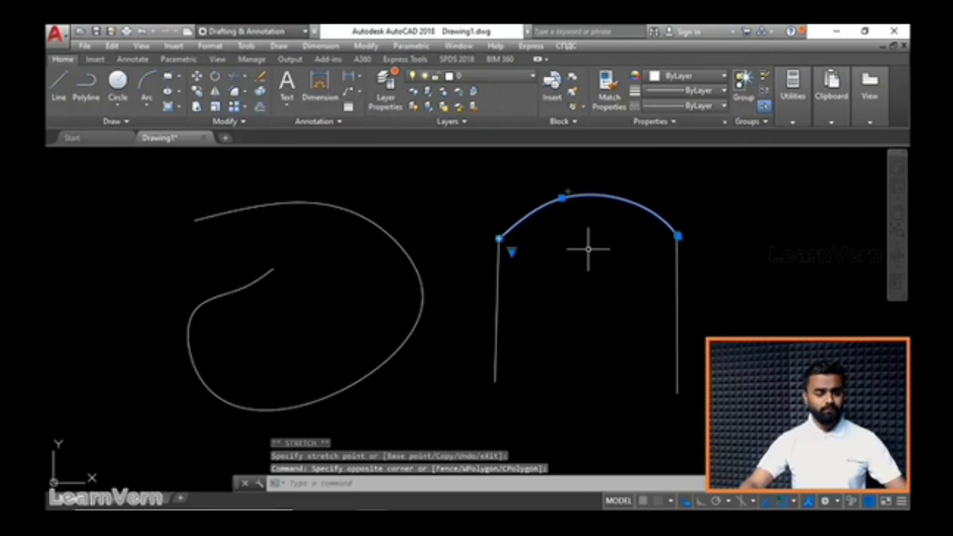
pyautogui.press('Escape')
# Delete the arched spline and both vertical lines, keeping only the looping spline
pyautogui.click(621, 251)
pyautogui.click(555, 190)
pyautogui.press('Delete')
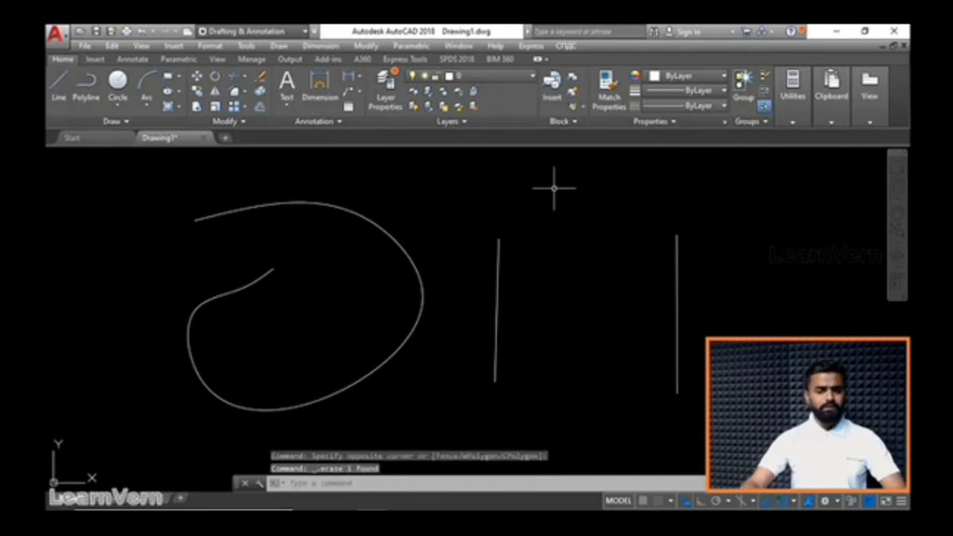
pyautogui.click(697, 307)
pyautogui.click(470, 257)
pyautogui.press('Delete')
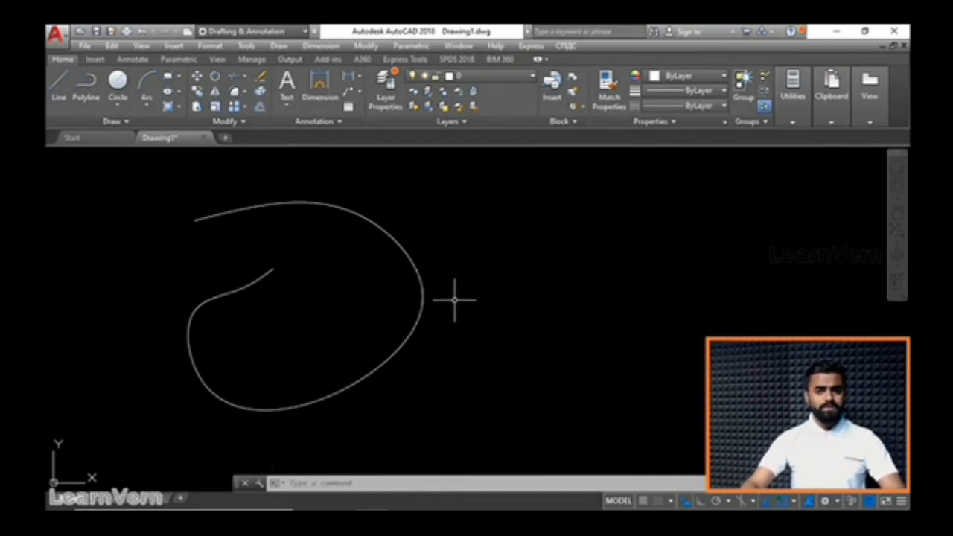
# Remove the looping spline's upper-right fit point, located between its start point and its rightmost fit point
pyautogui.click(437, 307)
pyautogui.click(403, 293)
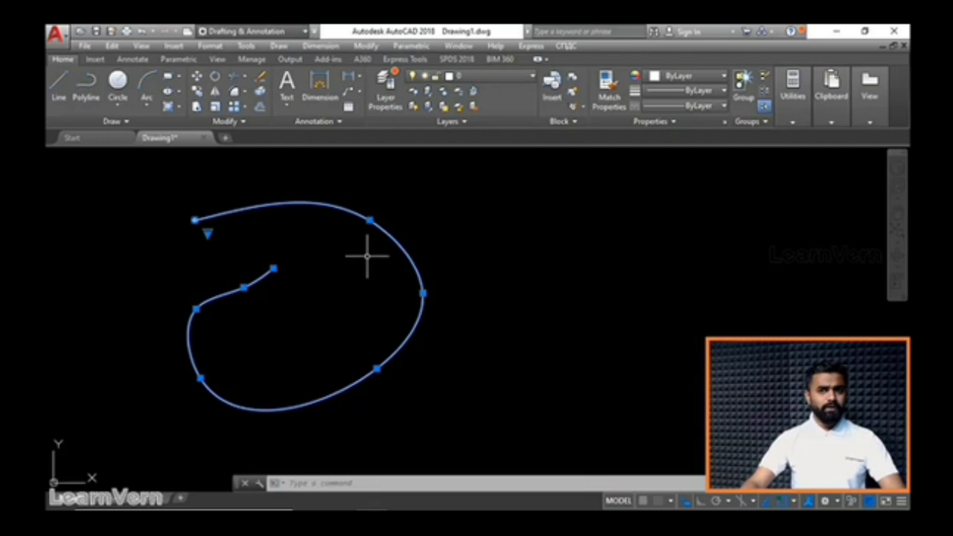
pyautogui.moveTo(370, 221)
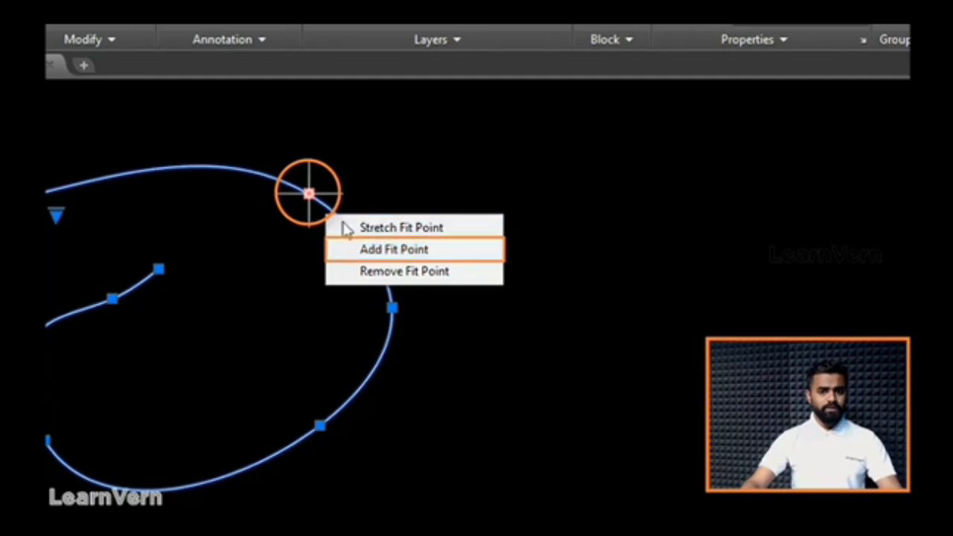
pyautogui.click(408, 271)
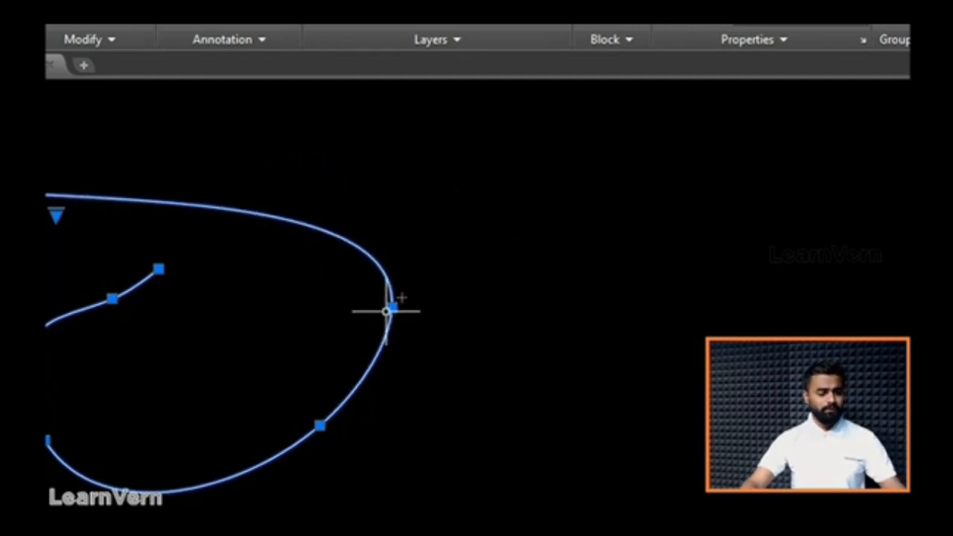
# Add a fit point to the looping spline after its rightmost fit point, placed below and to the right of it
pyautogui.moveTo(392, 307)
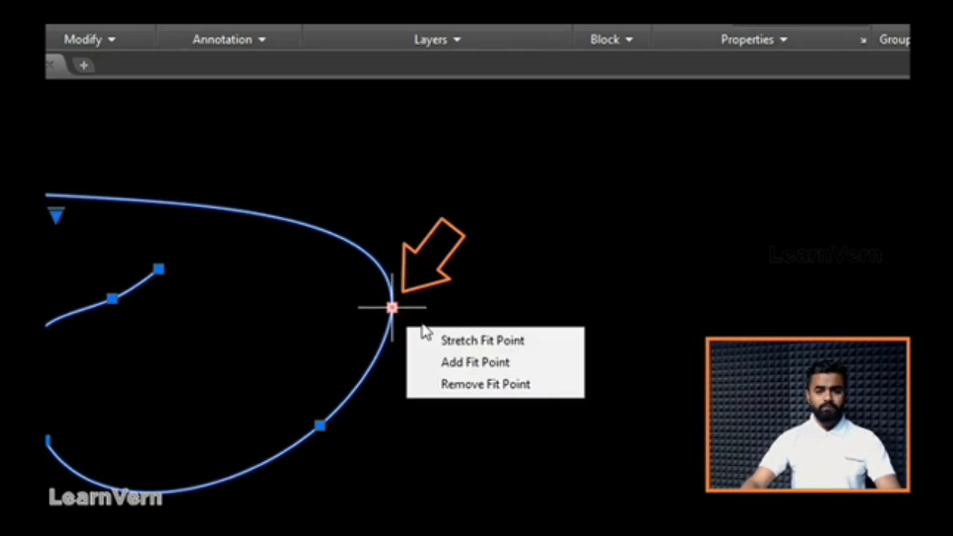
pyautogui.click(498, 365)
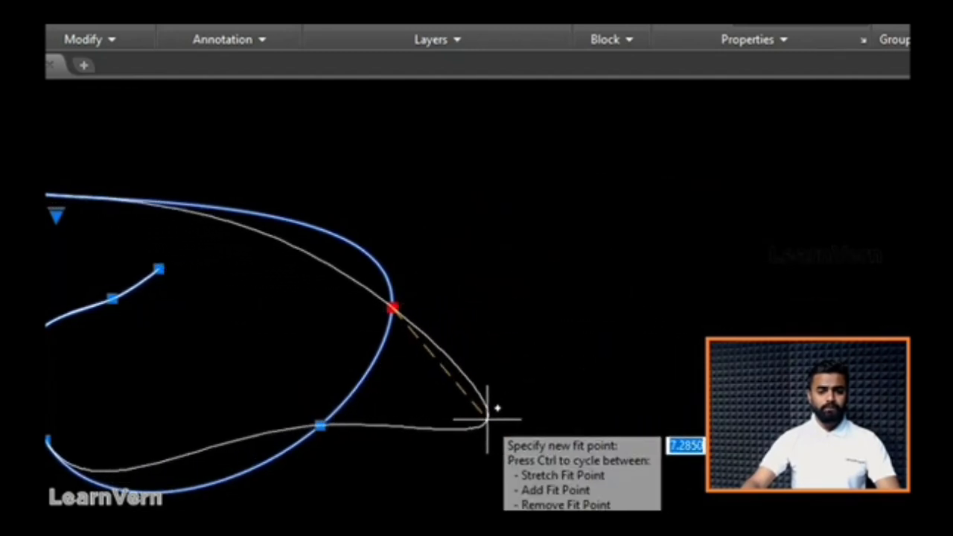
pyautogui.click(488, 414)
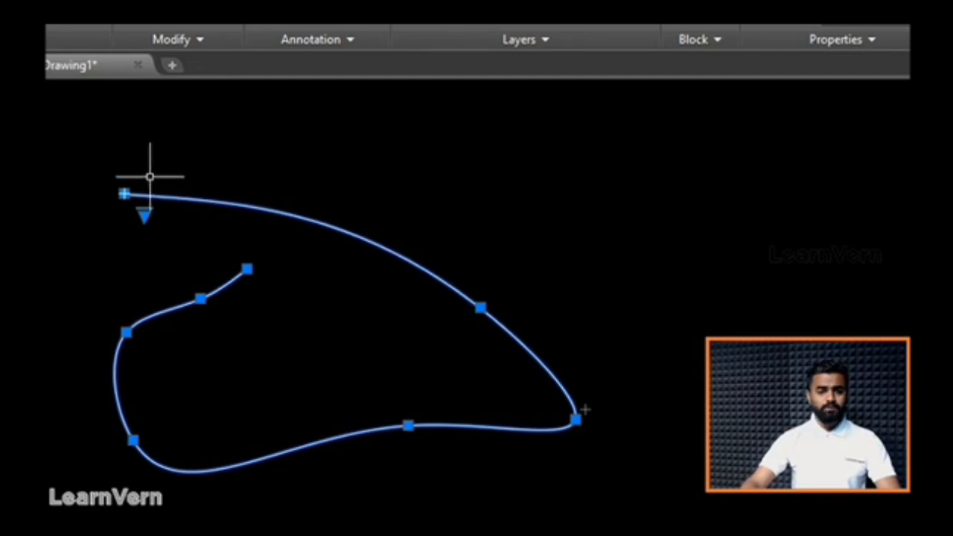
pyautogui.press('Escape')
# Add a fit point after the spline's start point, placed to the upper right so the upper curve bulges upward
pyautogui.click(222, 201)
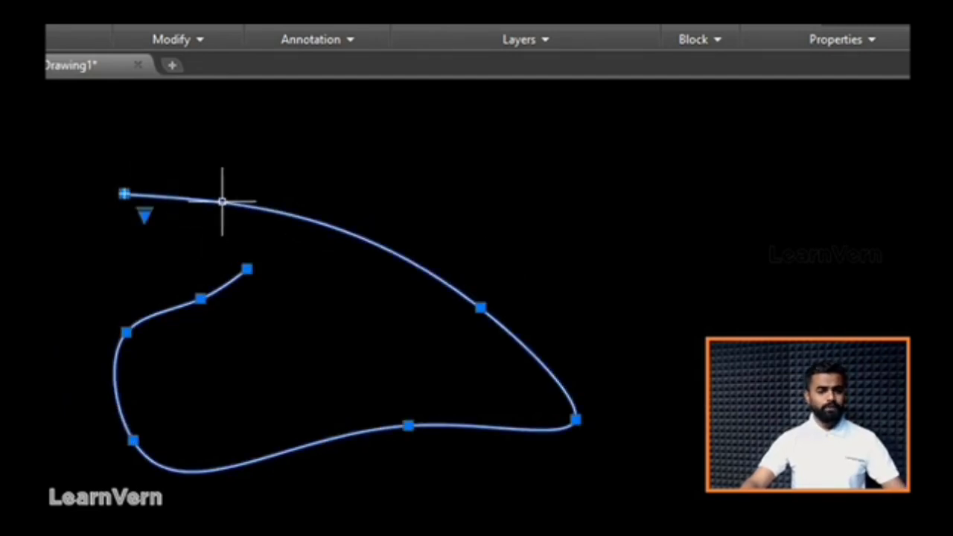
pyautogui.moveTo(126, 191)
pyautogui.click(205, 247)
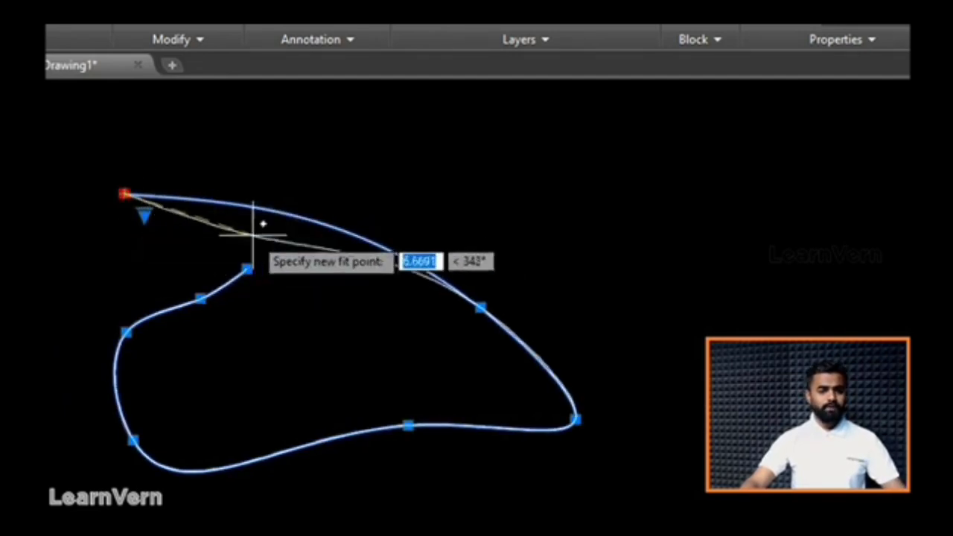
pyautogui.click(421, 168)
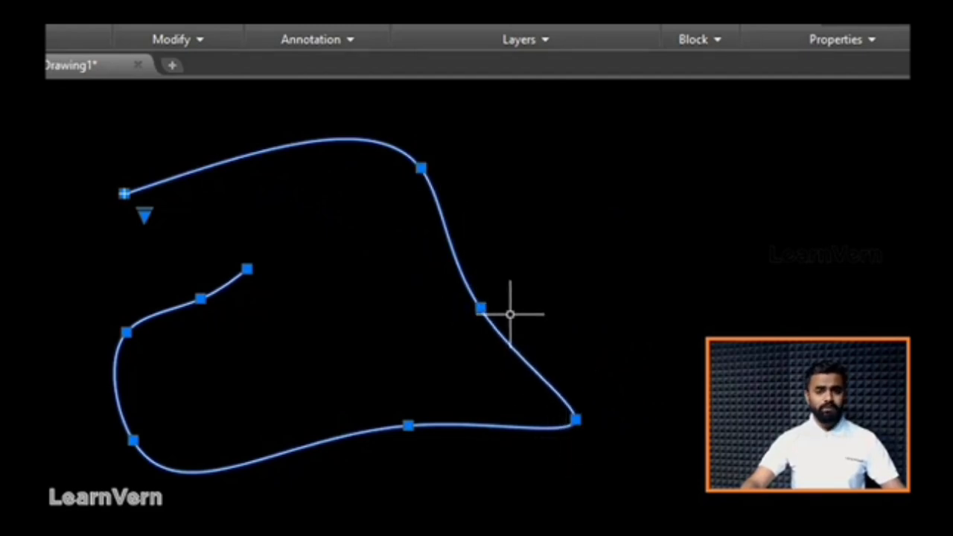
pyautogui.press('Escape')
# Add a fit point between the middle-right fit point and the lower-right one, placed outward to the right
pyautogui.click(480, 307)
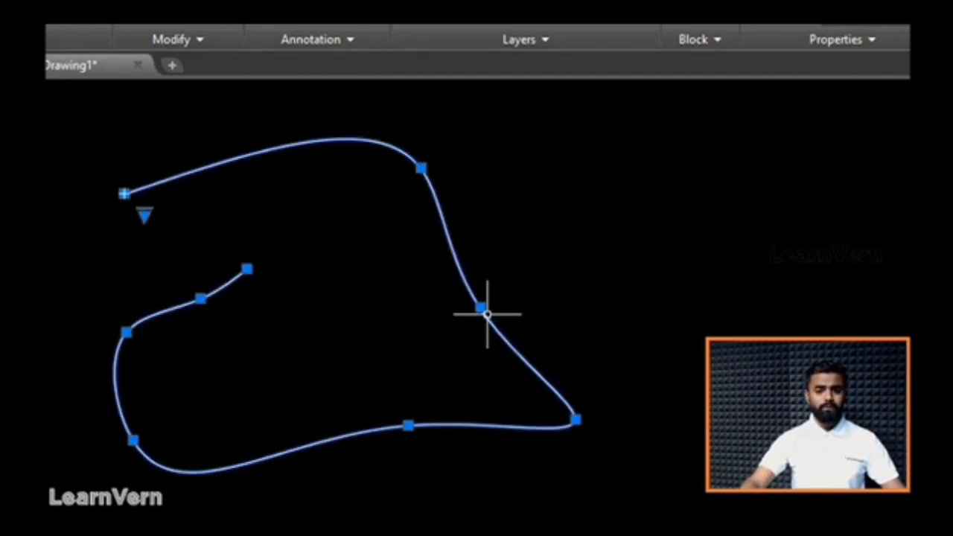
pyautogui.moveTo(481, 307)
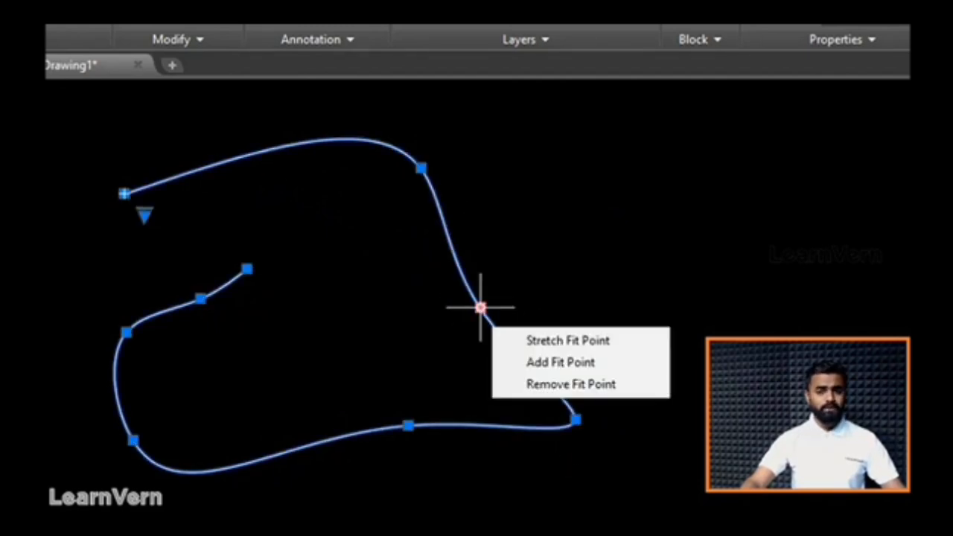
pyautogui.click(559, 363)
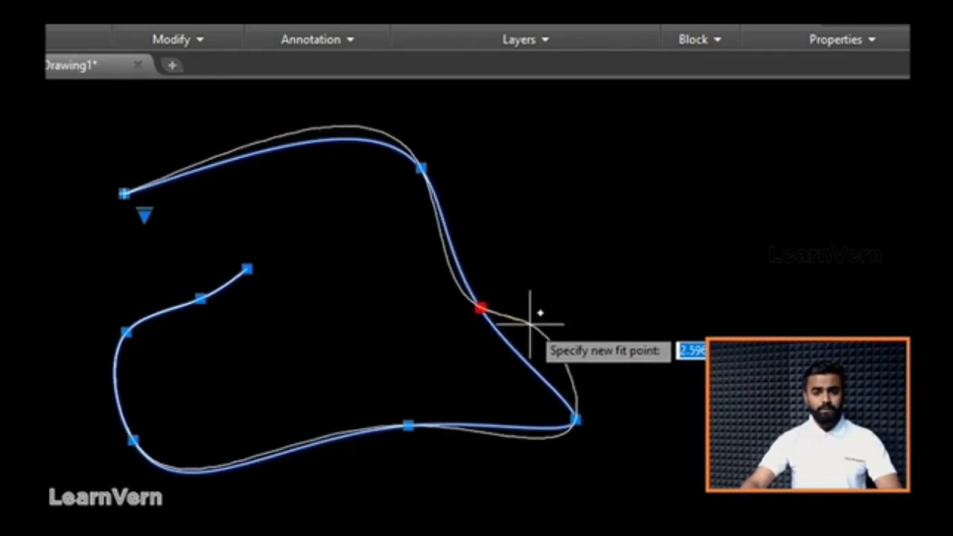
pyautogui.click(594, 338)
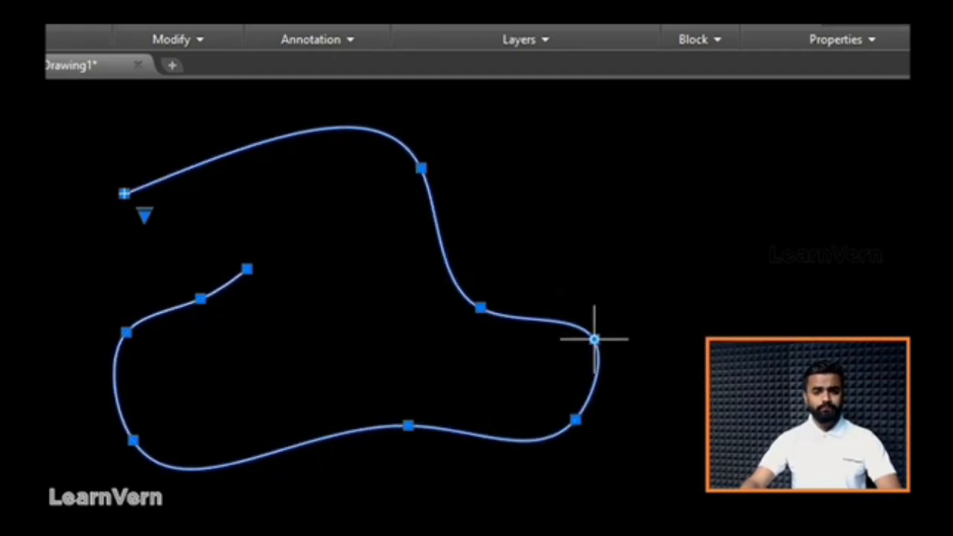
pyautogui.press('Escape')
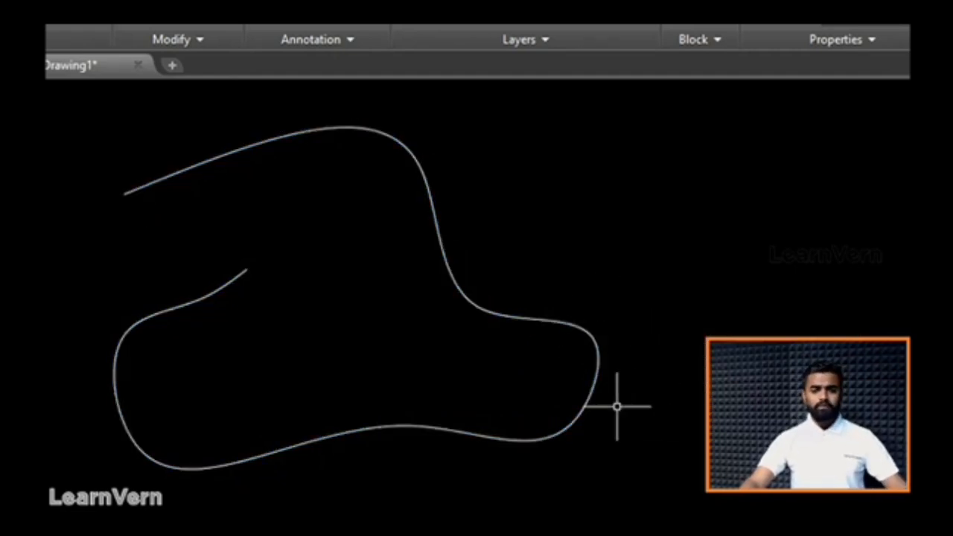
# Stretch the spline's upper fit point up and to the right, and the fit point below it to the left
pyautogui.click(594, 340)
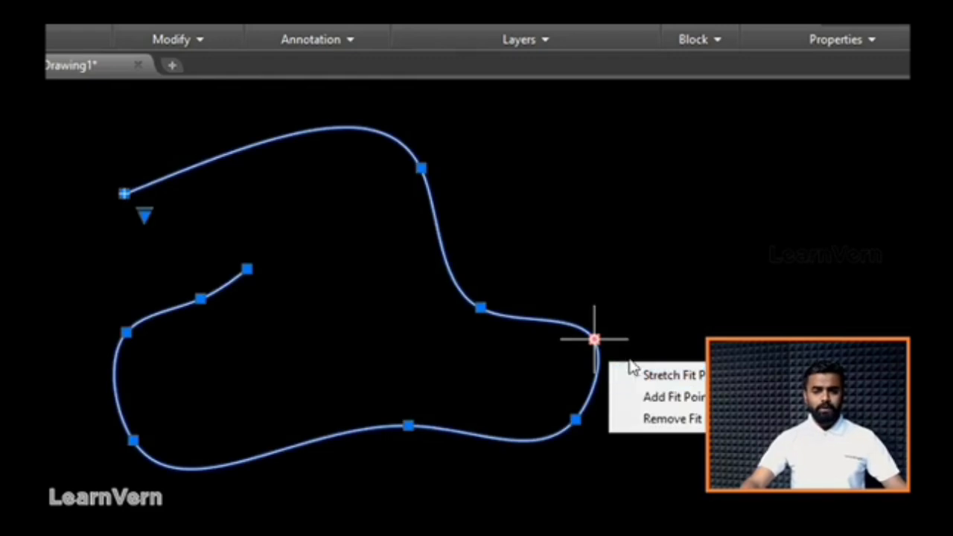
pyautogui.press('Escape')
pyautogui.click(444, 259)
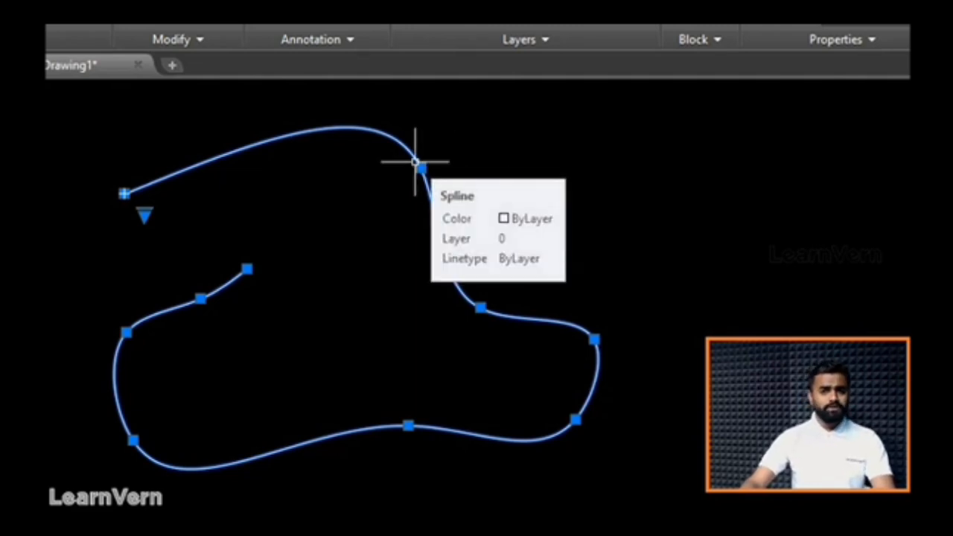
pyautogui.moveTo(422, 168)
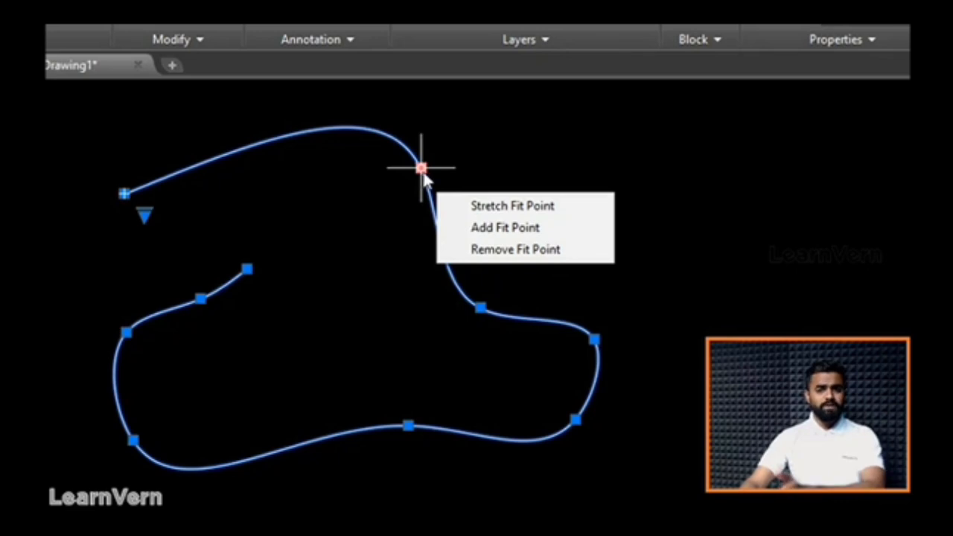
pyautogui.click(421, 169)
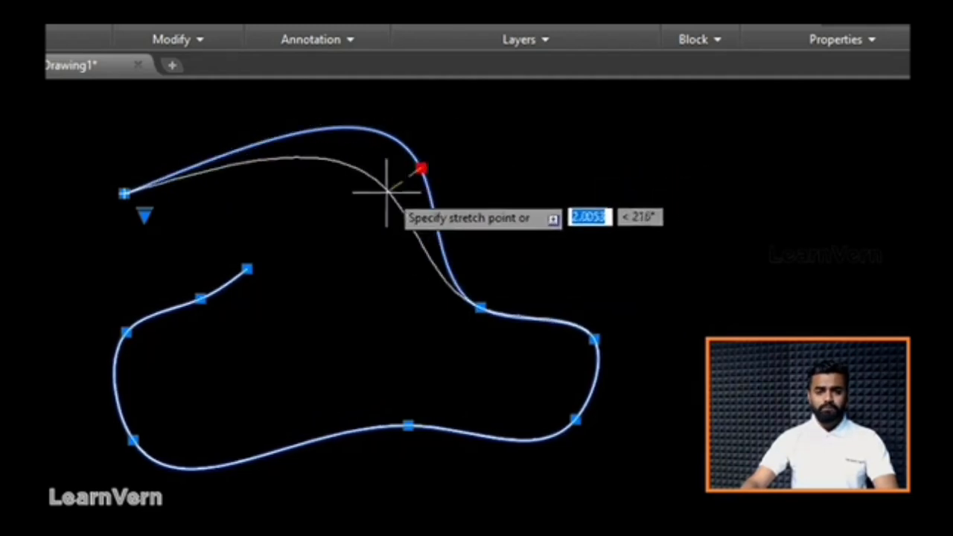
pyautogui.click(454, 145)
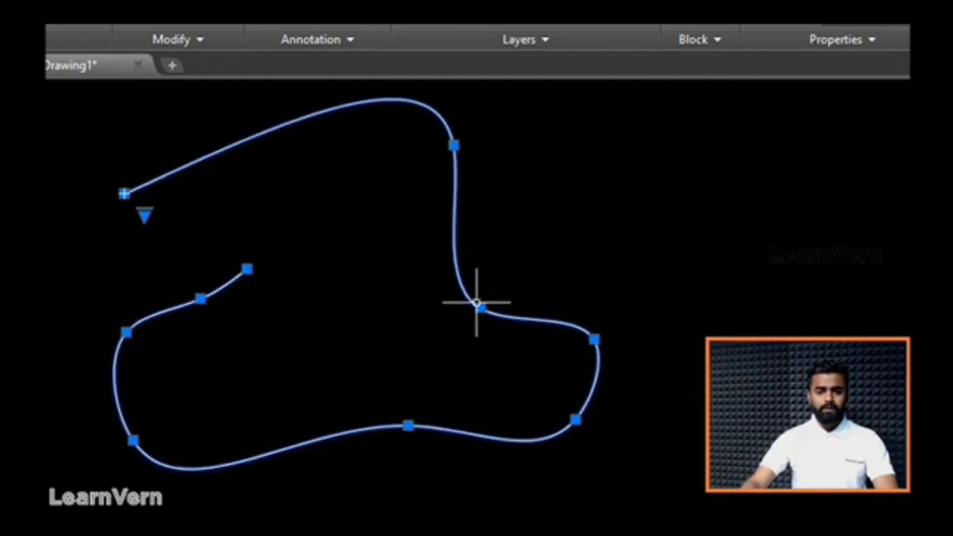
pyautogui.click(480, 307)
pyautogui.click(403, 293)
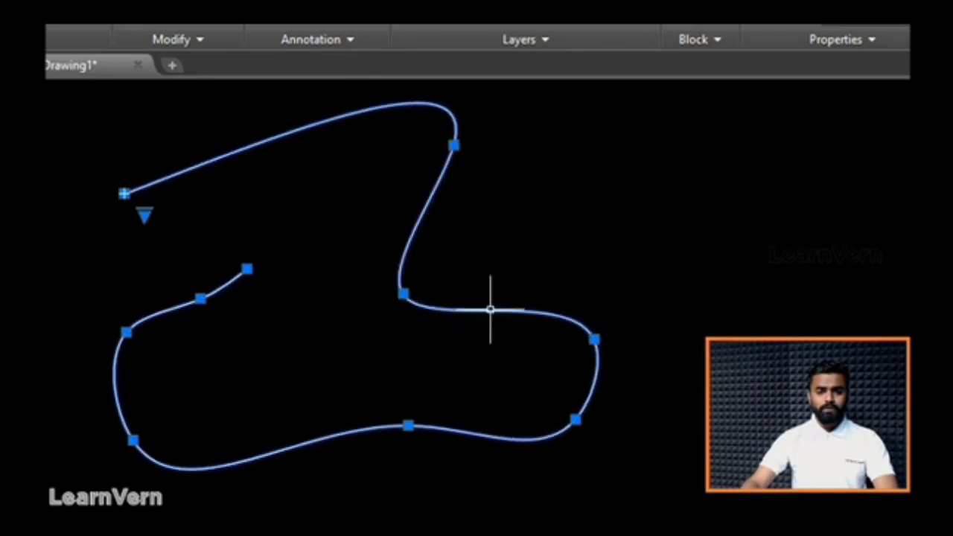
# Stretch the spline's rightmost fit point farther right and the lower-right fit point down and slightly right
pyautogui.click(594, 339)
pyautogui.click(688, 317)
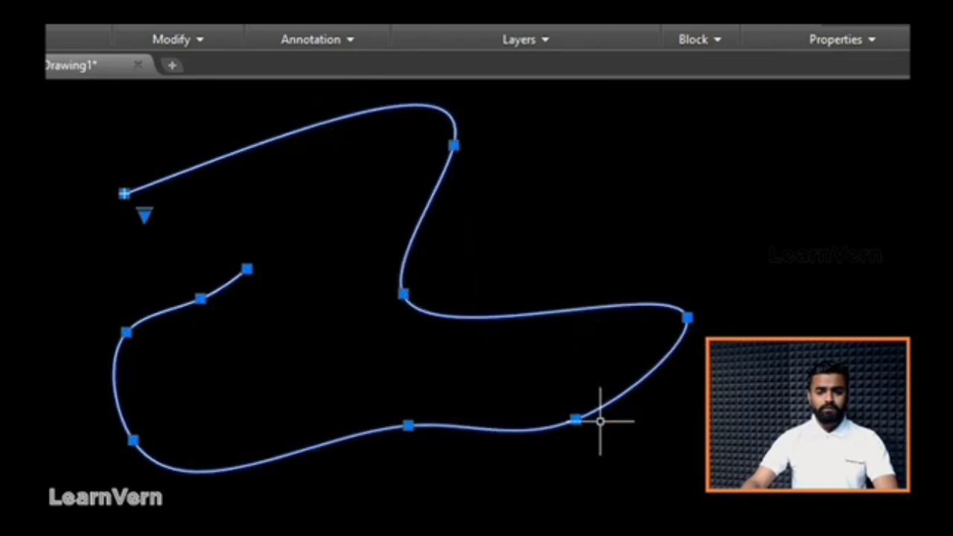
pyautogui.click(575, 420)
pyautogui.click(615, 483)
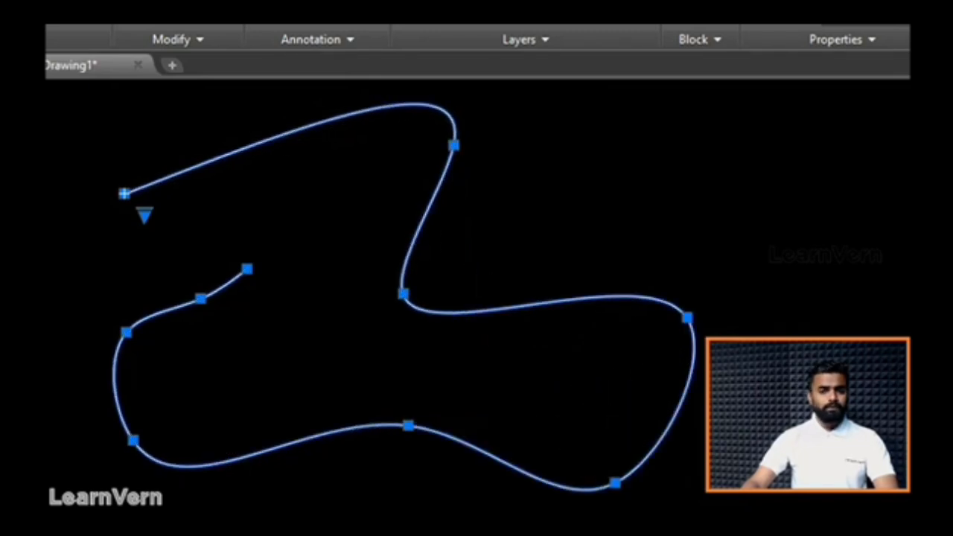
# Delete the reshaped looping spline from the drawing
pyautogui.press('Escape')
pyautogui.click(691, 402)
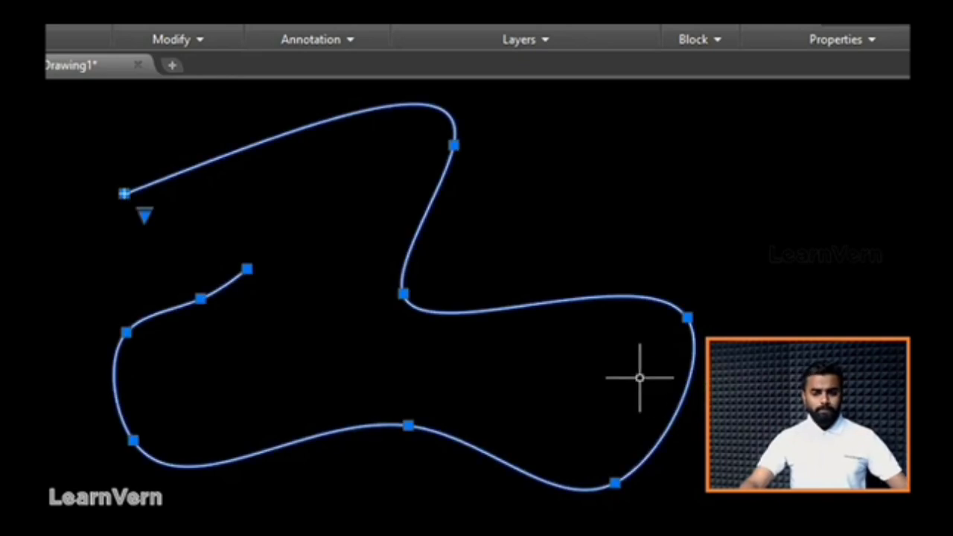
pyautogui.press('Delete')
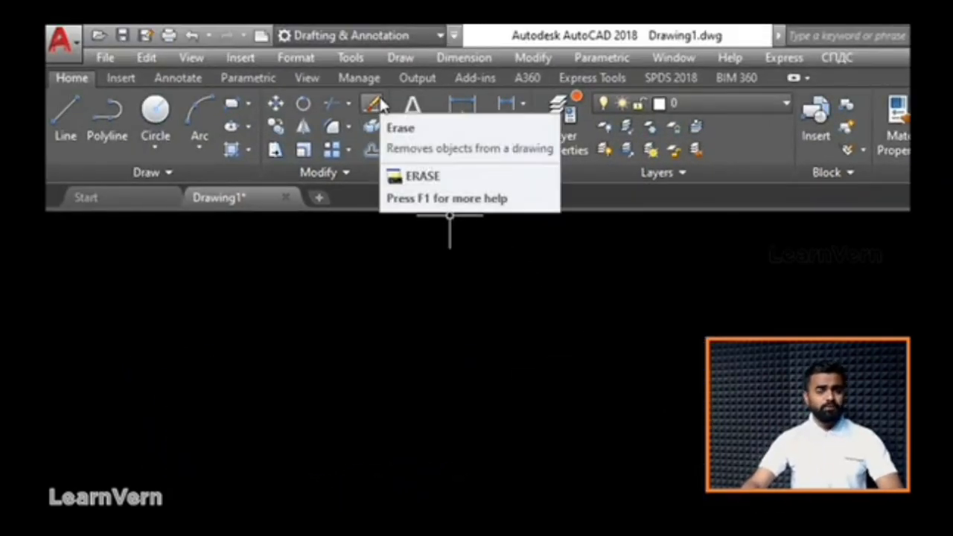
pyautogui.click(395, 58)
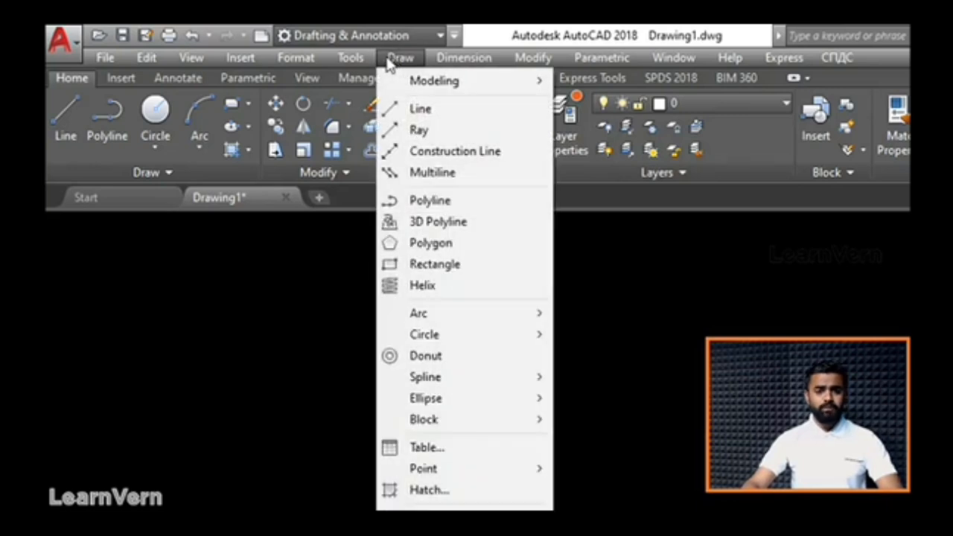
pyautogui.moveTo(351, 57)
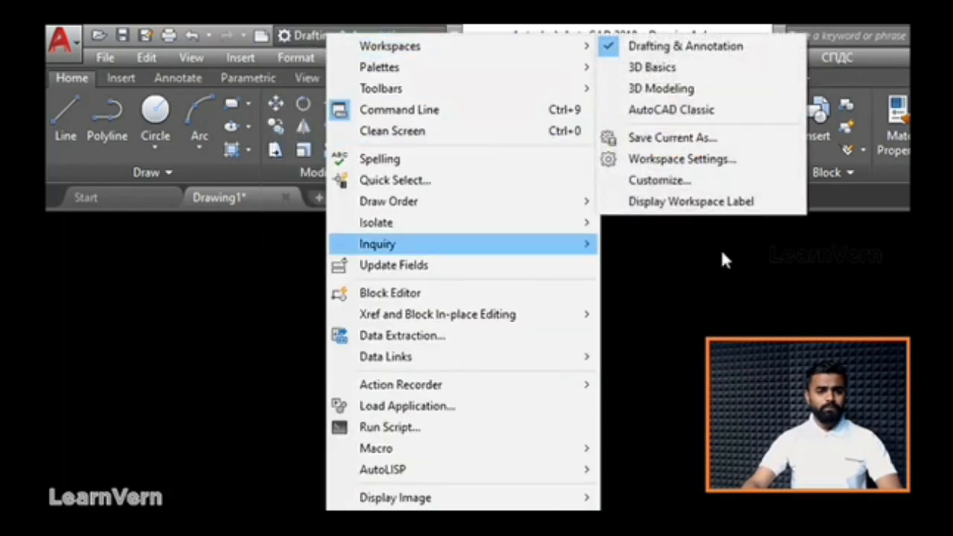
pyautogui.click(671, 307)
pyautogui.press('Escape')
# Draw an open control-vertices spline sweeping clockwise from the upper middle through the right and lower sides, ending above its start on the left
pyautogui.click(400, 58)
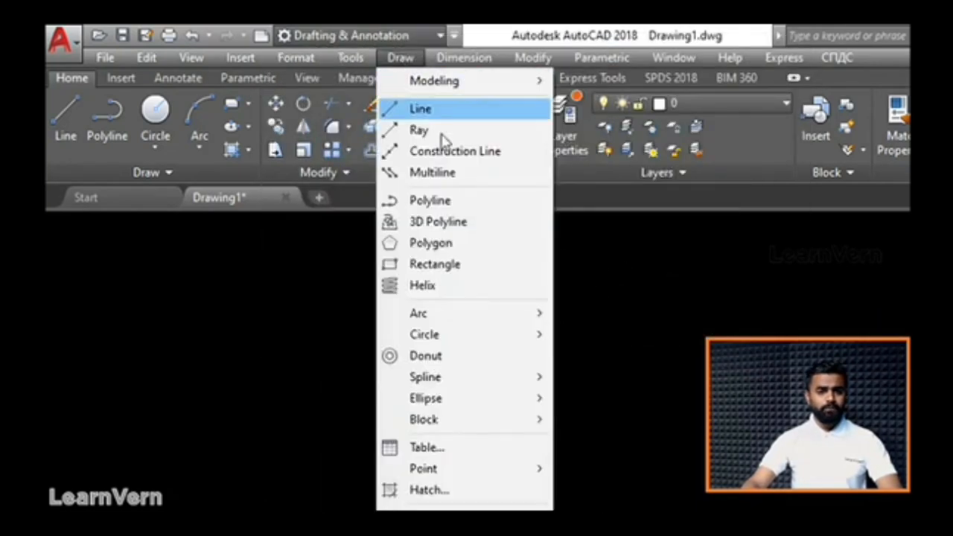
pyautogui.moveTo(484, 390)
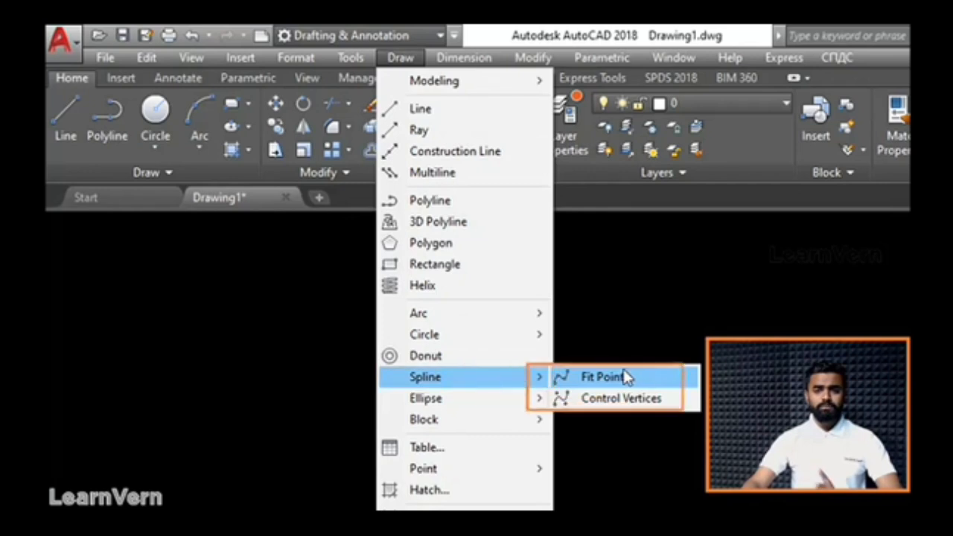
pyautogui.click(649, 400)
pyautogui.click(315, 350)
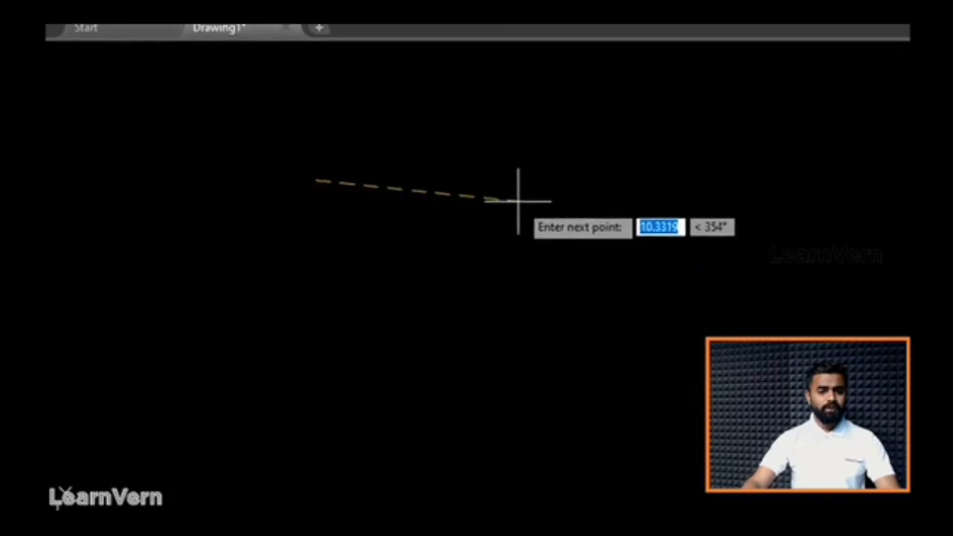
pyautogui.click(529, 369)
pyautogui.click(686, 442)
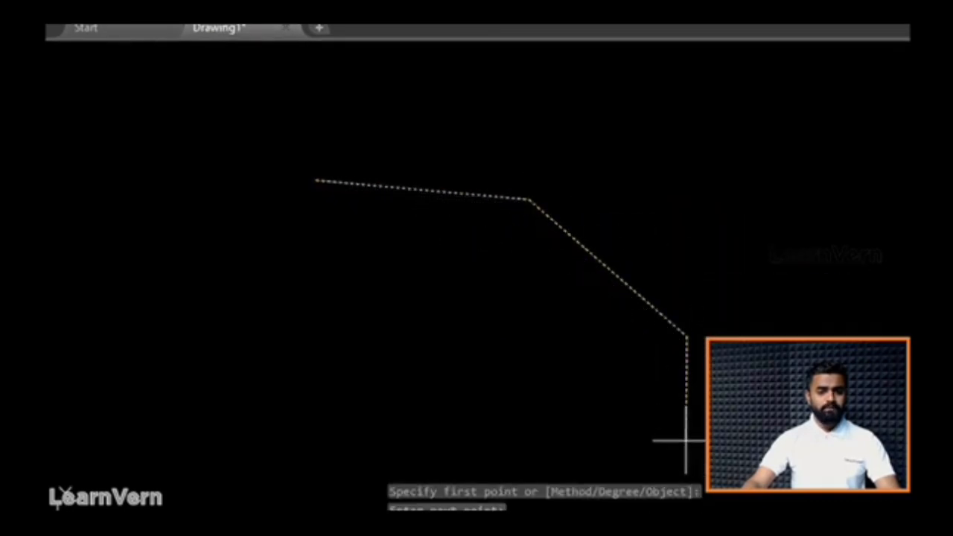
pyautogui.click(530, 482)
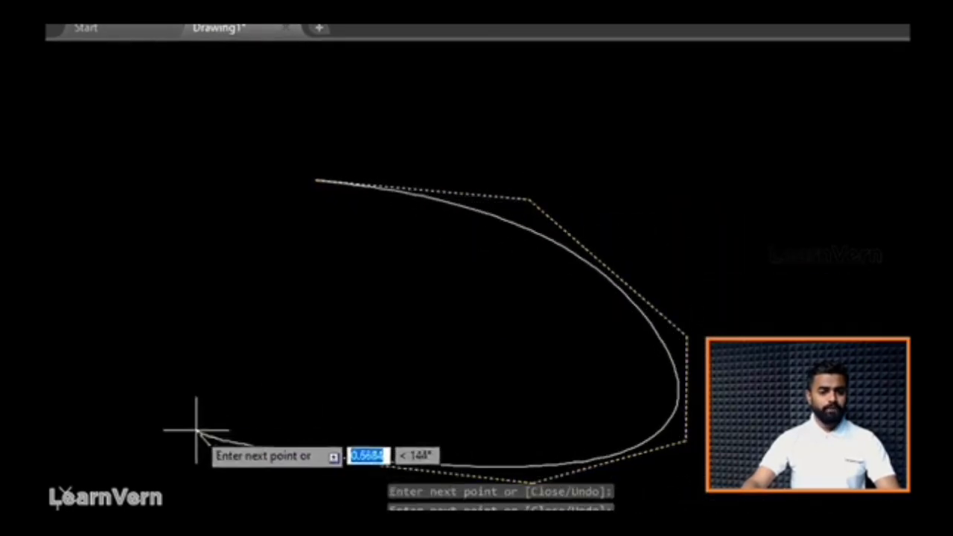
pyautogui.click(209, 447)
pyautogui.click(182, 272)
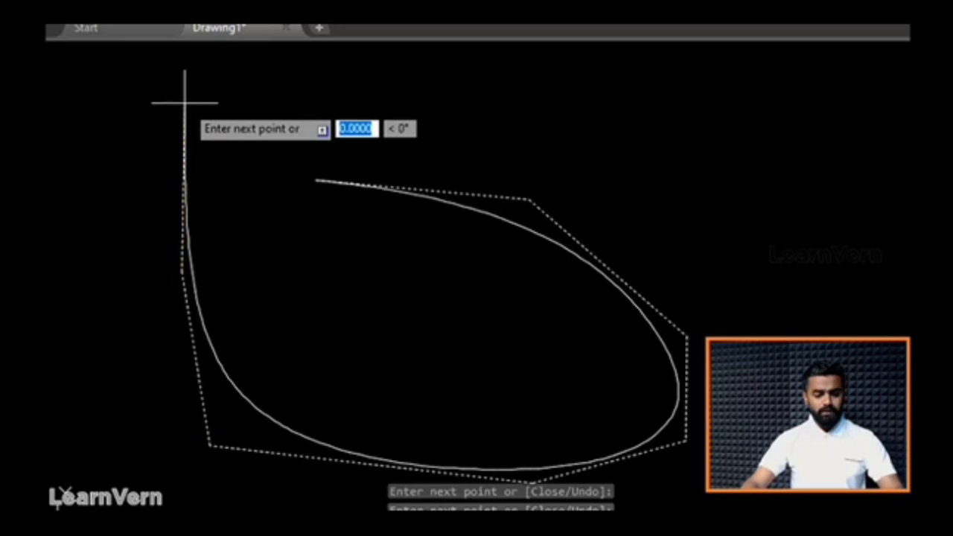
pyautogui.click(185, 102)
pyautogui.press('Return')
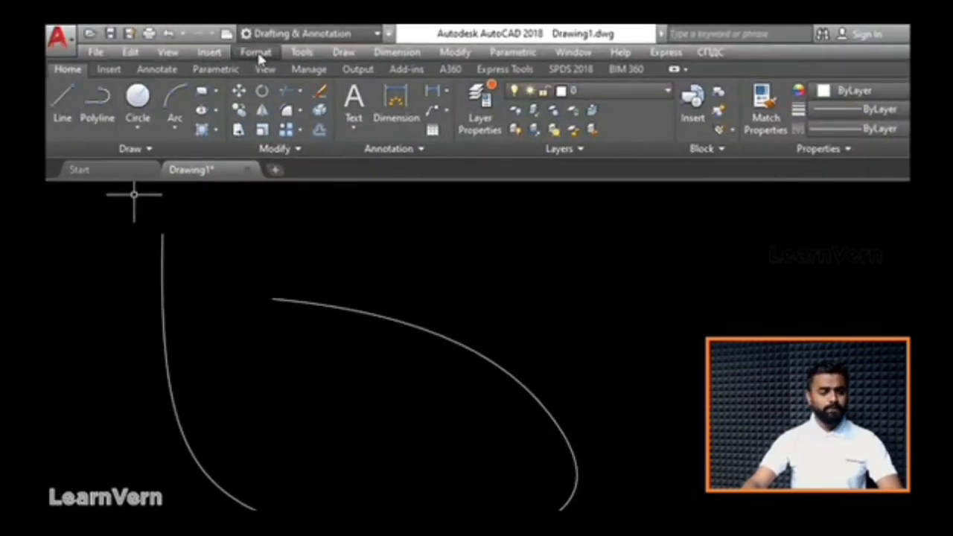
pyautogui.press('Return')
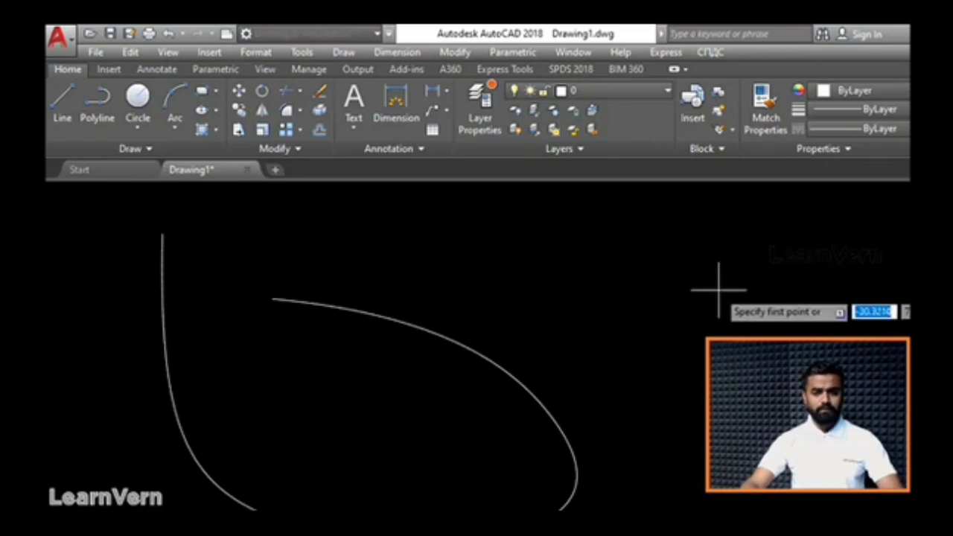
pyautogui.click(696, 285)
pyautogui.click(846, 295)
pyautogui.press('Escape')
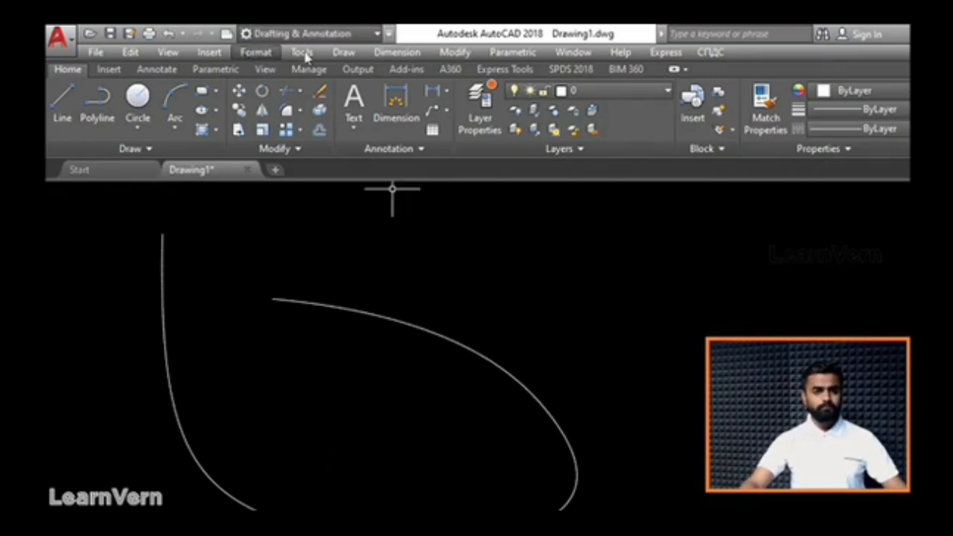
# Draw an open five-point fit-points spline right of the control-vertices spline, sweeping clockwise from its upper start through the right and bottom to the left
pyautogui.click(343, 53)
pyautogui.moveTo(412, 317)
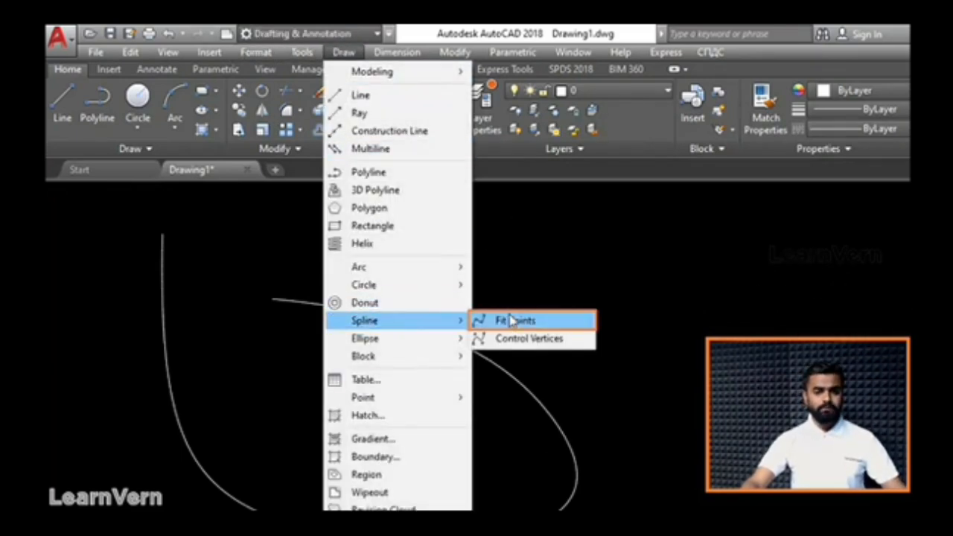
pyautogui.click(481, 320)
pyautogui.click(725, 254)
pyautogui.click(757, 233)
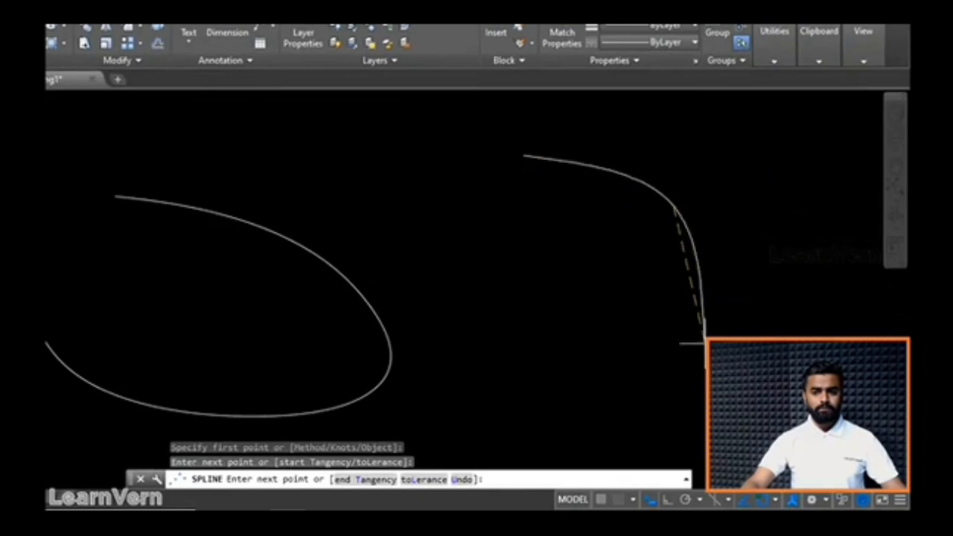
pyautogui.click(789, 398)
pyautogui.click(606, 473)
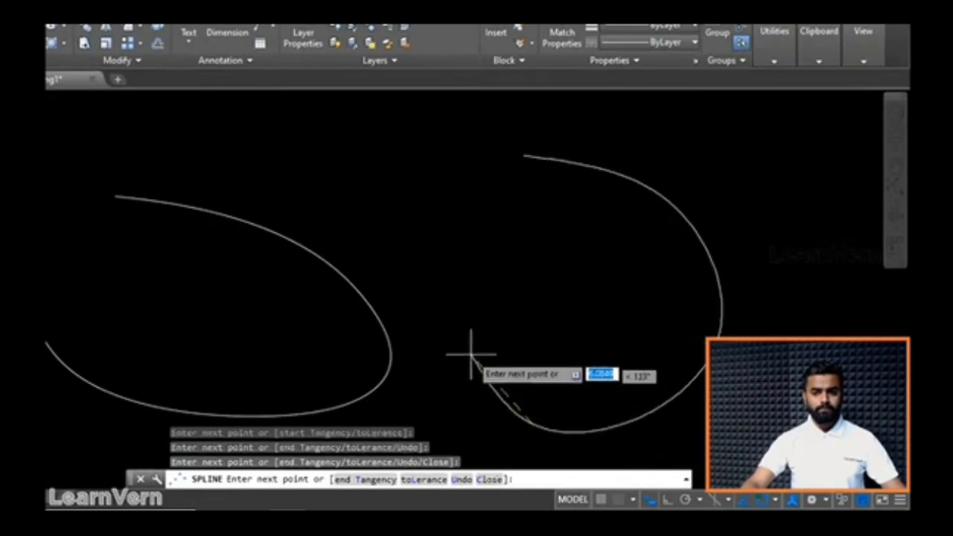
pyautogui.click(459, 312)
pyautogui.press('Return')
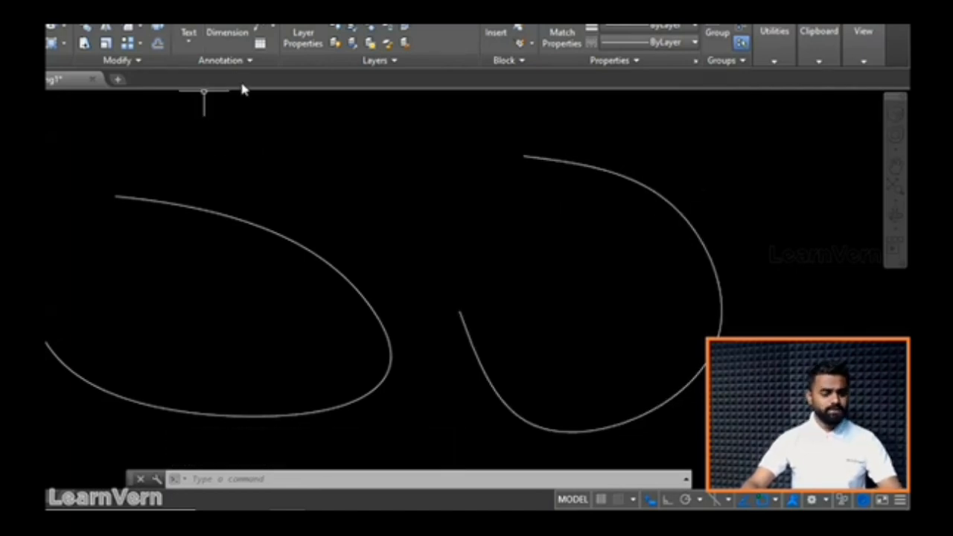
pyautogui.write('spl')
pyautogui.press('Return')
pyautogui.click(224, 111)
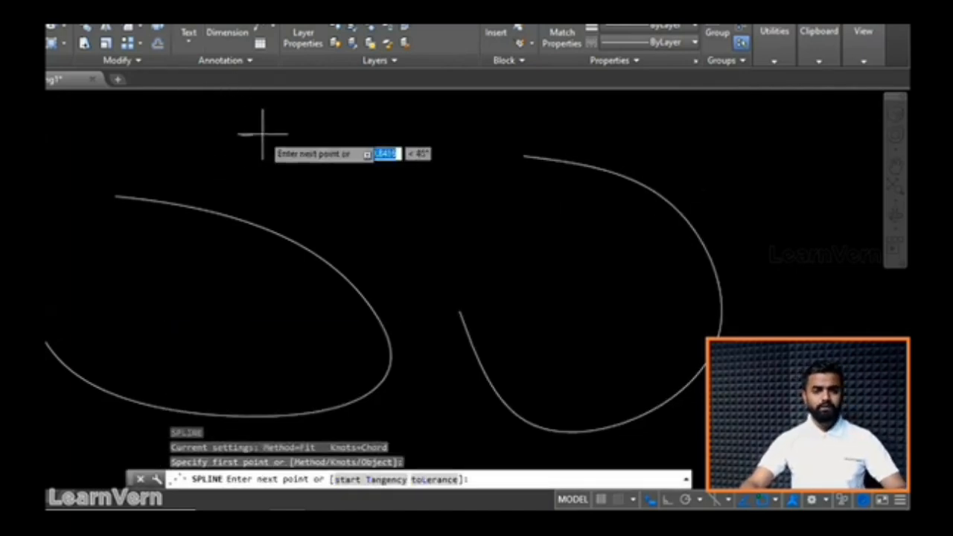
pyautogui.click(398, 169)
pyautogui.click(425, 284)
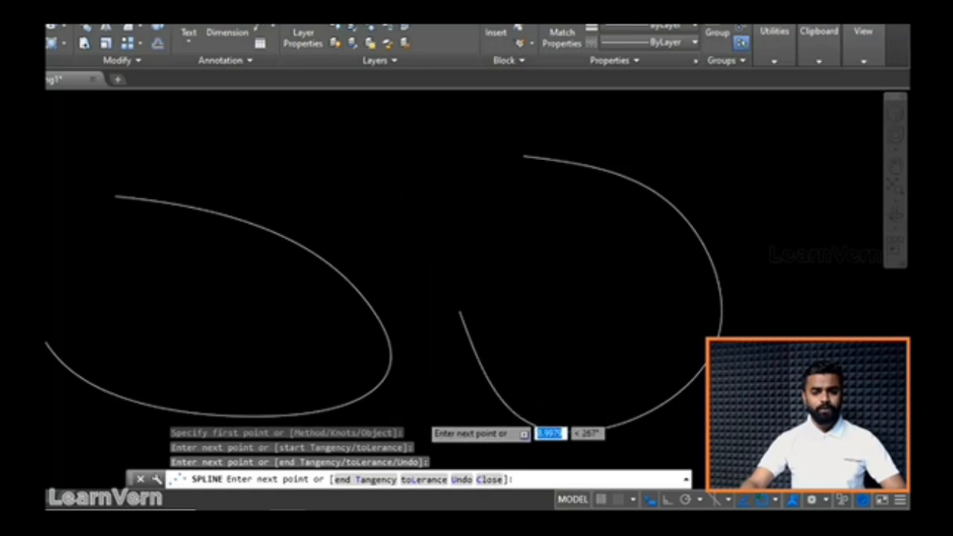
pyautogui.click(417, 411)
pyautogui.click(472, 419)
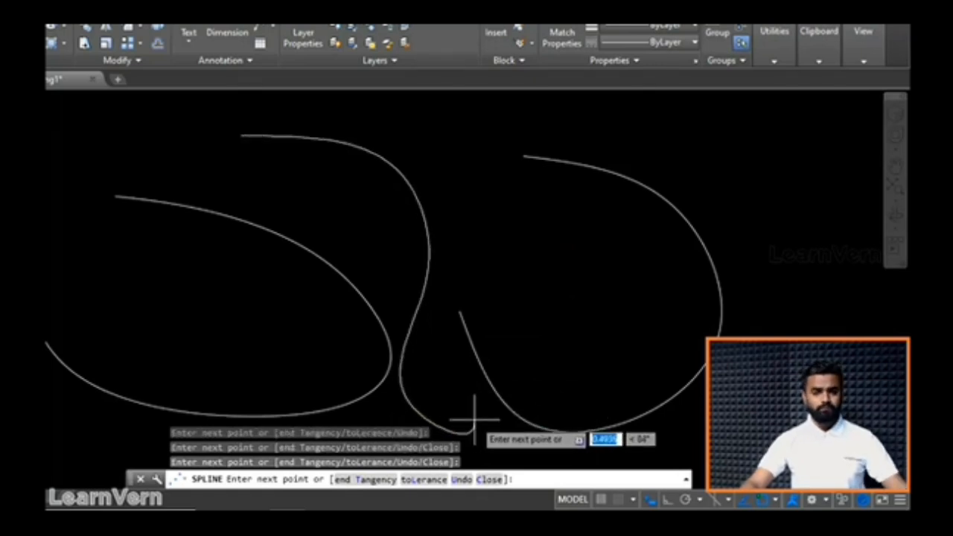
pyautogui.press('Escape')
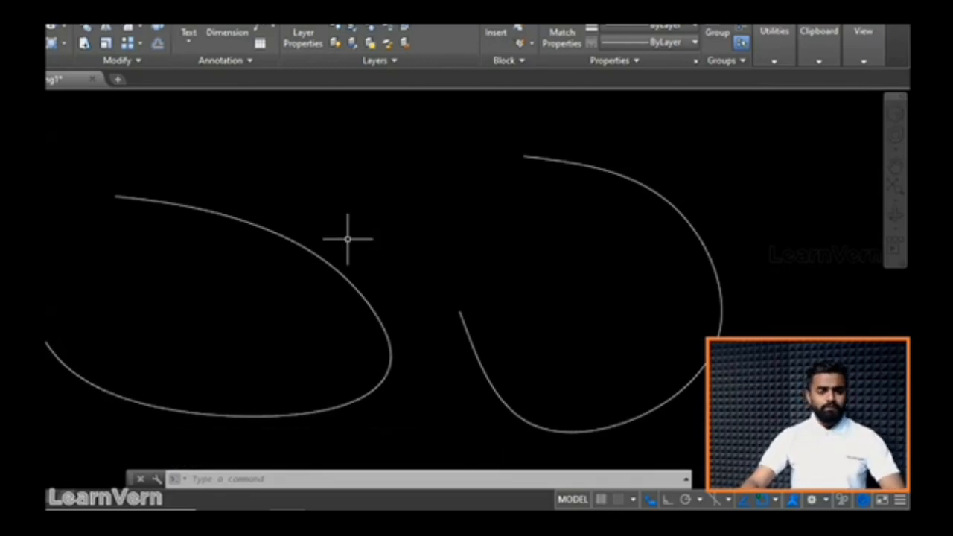
# Select both the control-vertices spline and the fit-points spline to compare their editing grips
pyautogui.click(318, 250)
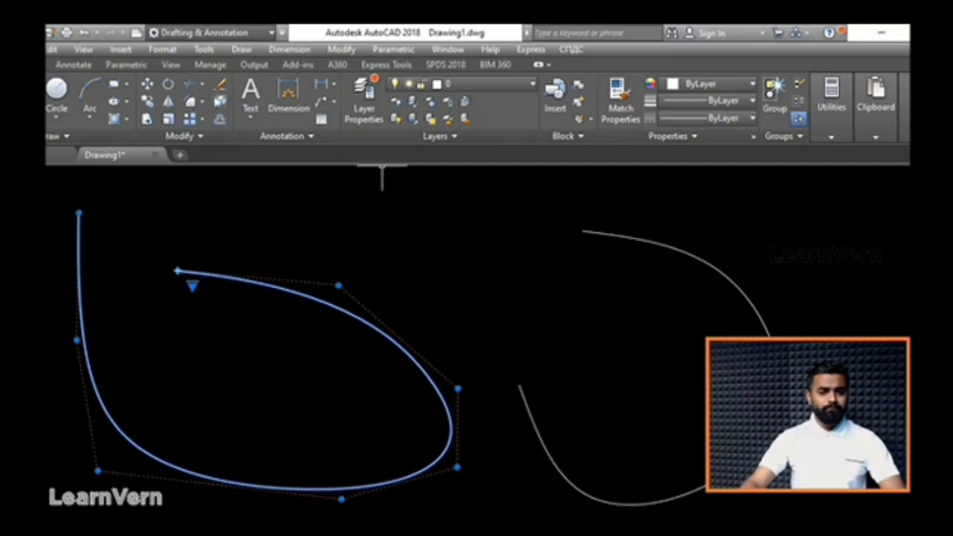
pyautogui.click(241, 49)
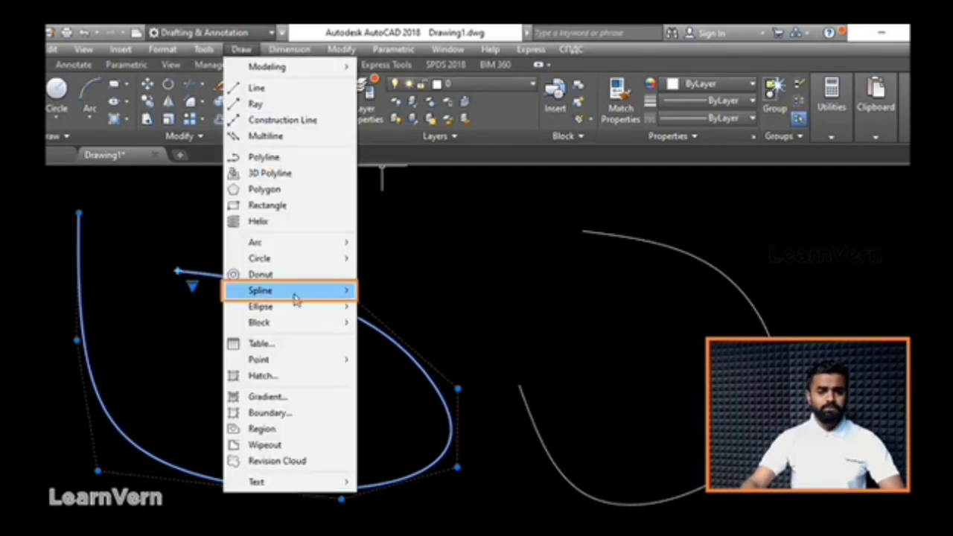
pyautogui.moveTo(295, 299)
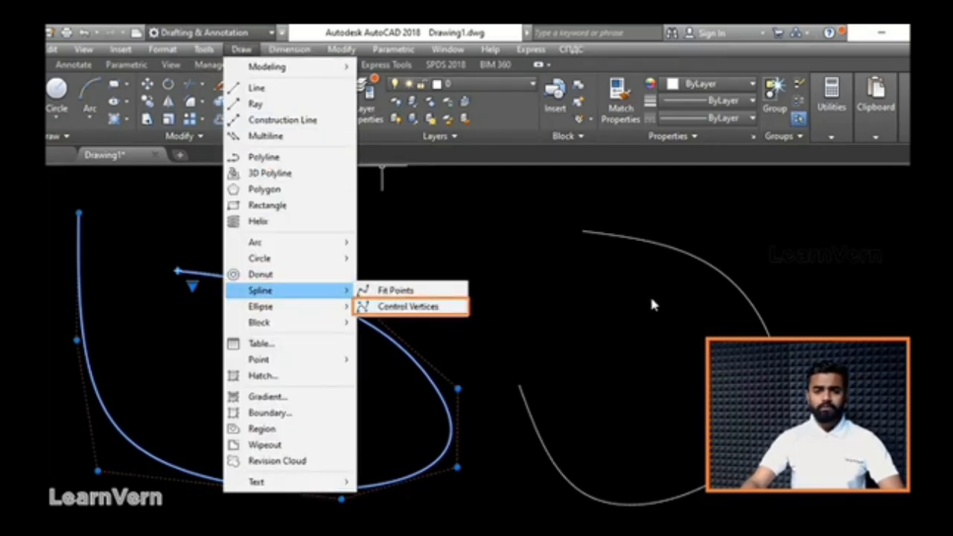
pyautogui.press('Escape')
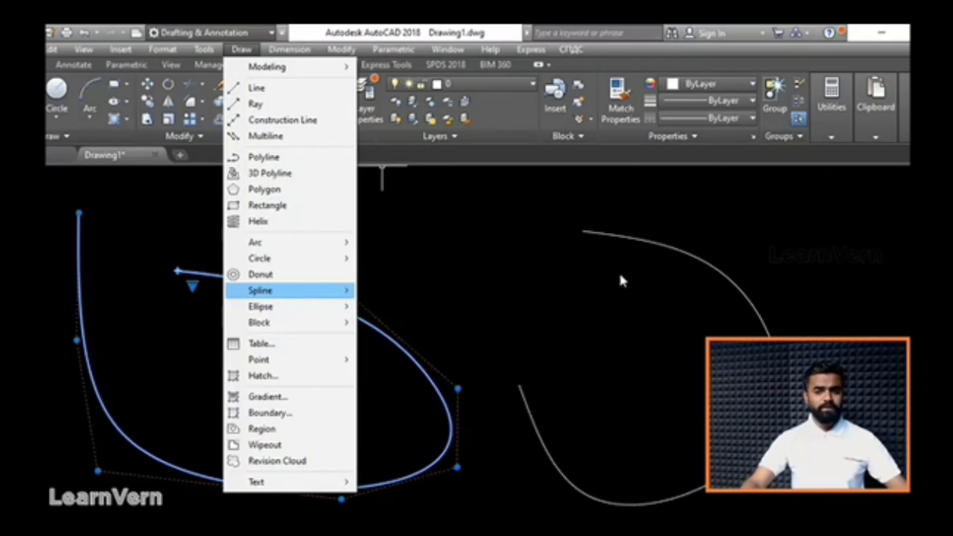
pyautogui.press('Escape')
pyautogui.click(683, 248)
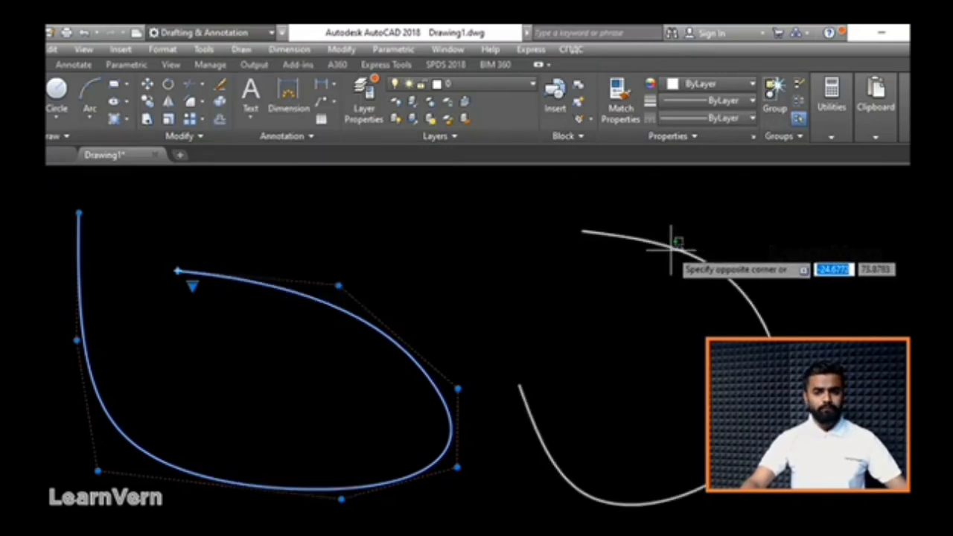
pyautogui.click(671, 245)
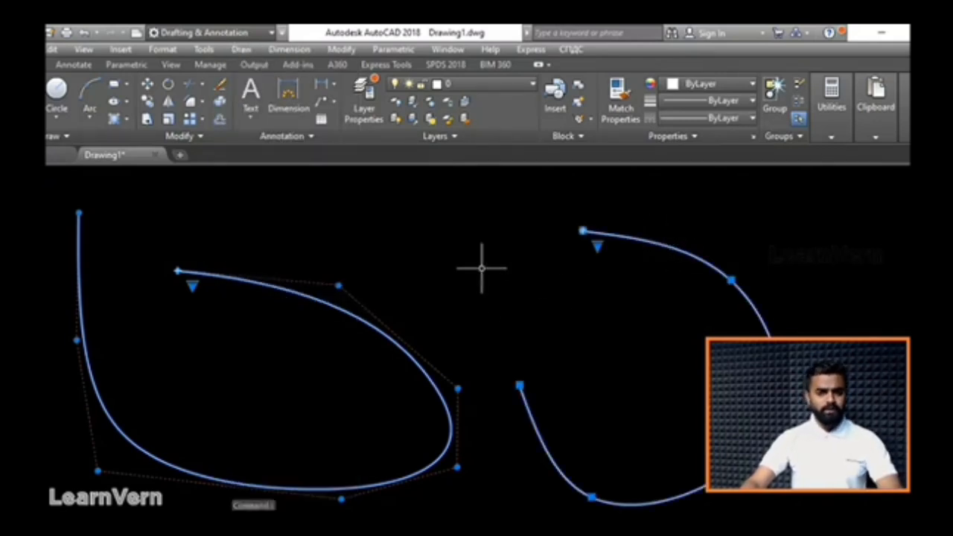
# Stretch the control-vertices spline's upper vertex up and right, and the fit-points spline's upper-right fit point up and right
pyautogui.click(338, 287)
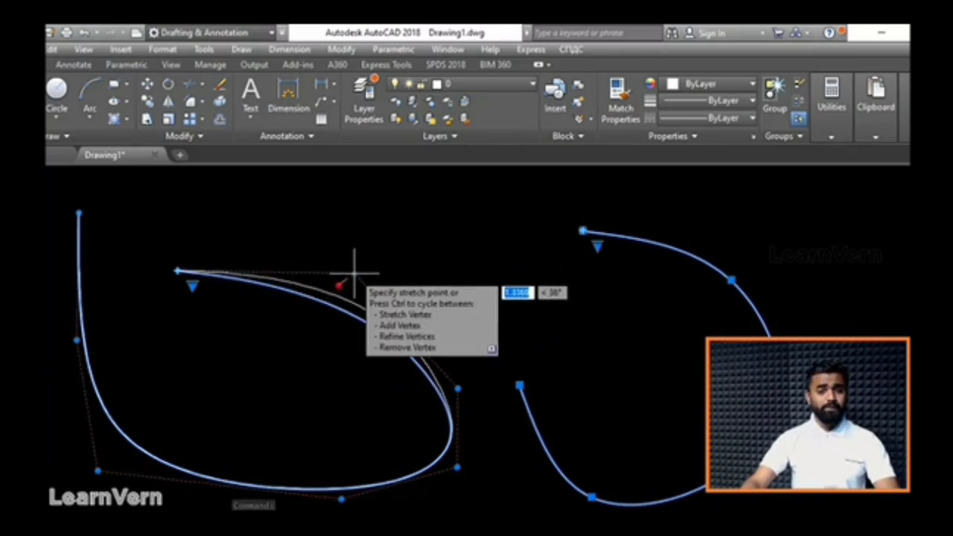
pyautogui.click(375, 223)
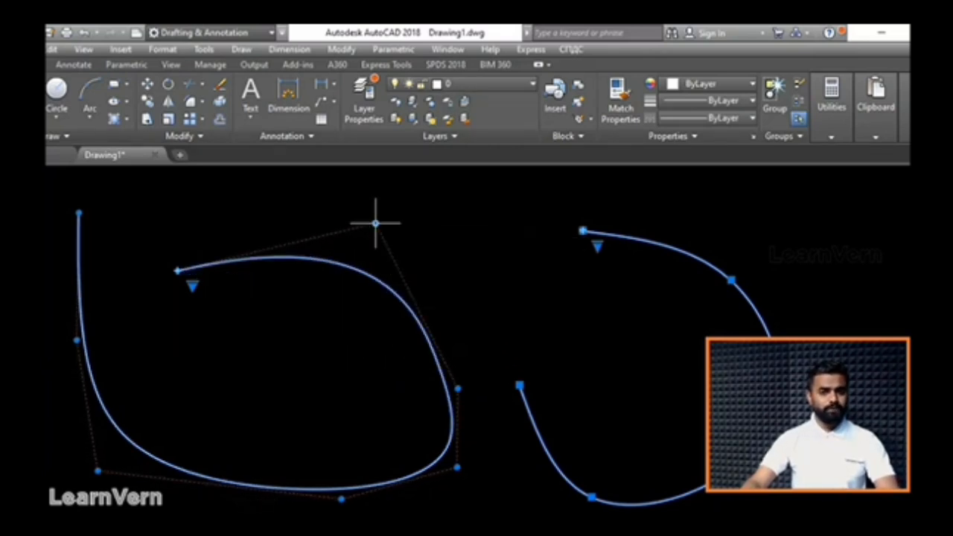
pyautogui.click(731, 280)
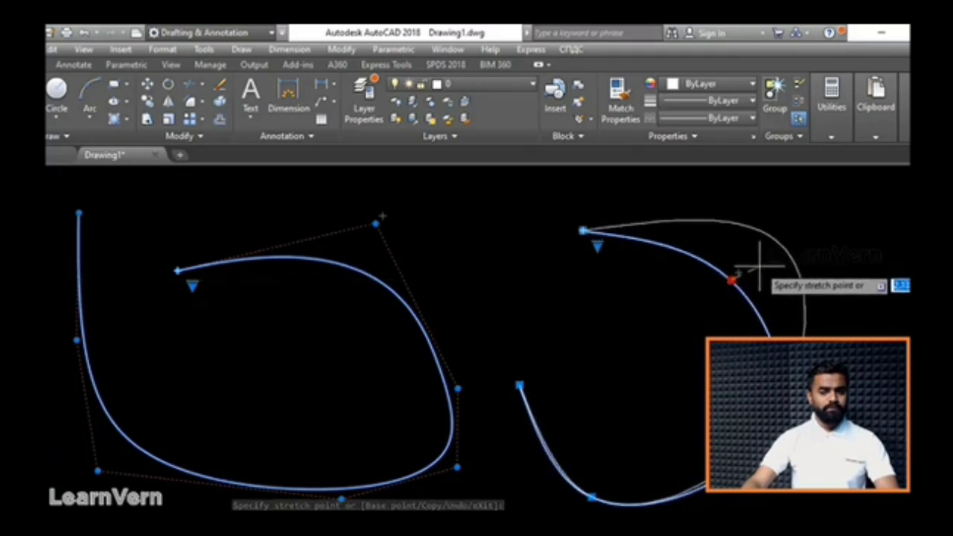
pyautogui.click(756, 264)
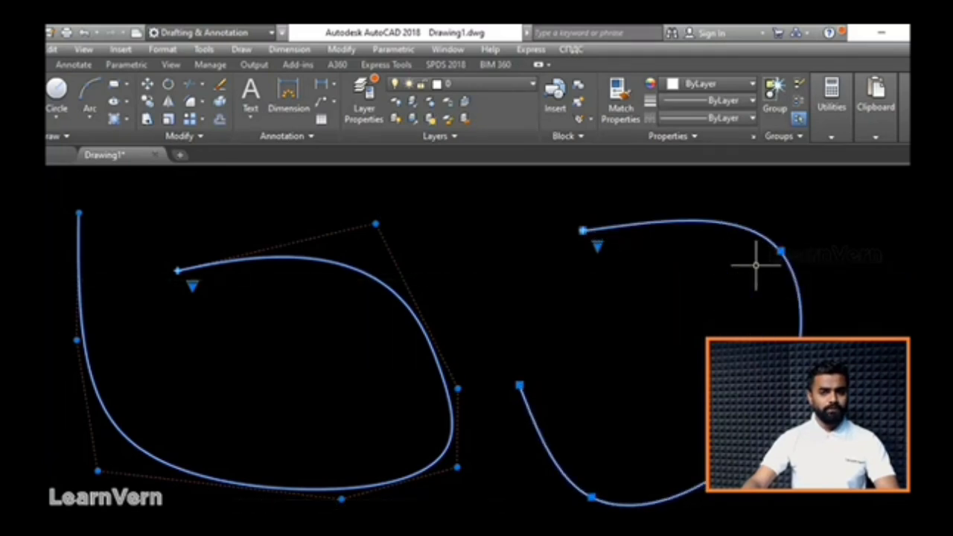
# Nudge the control-vertices spline's upper vertex slightly outward, move the other spline's upper-right fit point farther up and right, and clear the selection
pyautogui.click(376, 223)
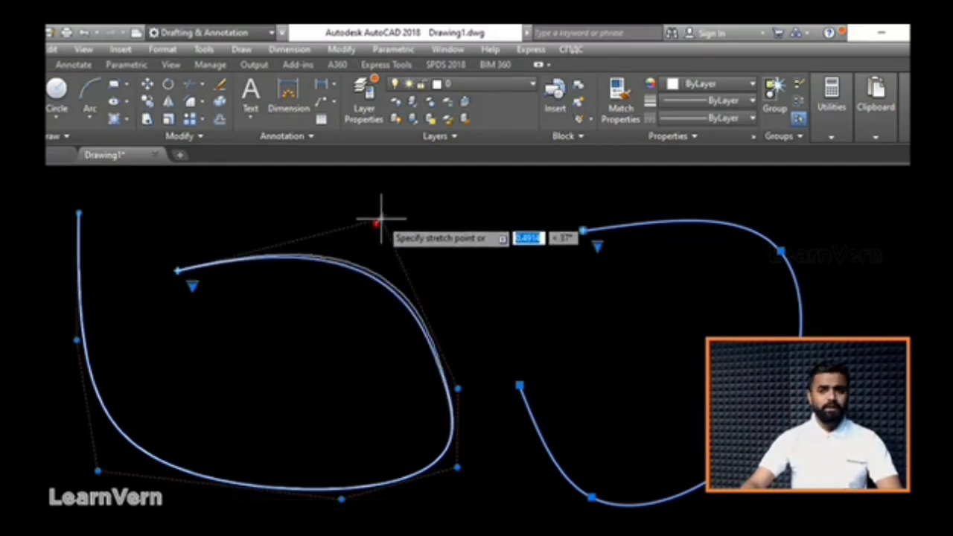
pyautogui.click(380, 219)
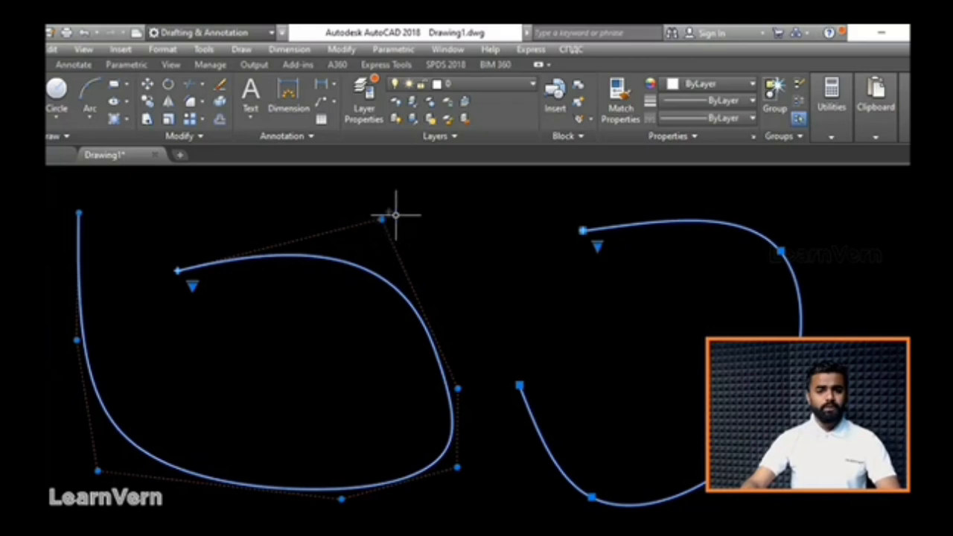
pyautogui.click(780, 252)
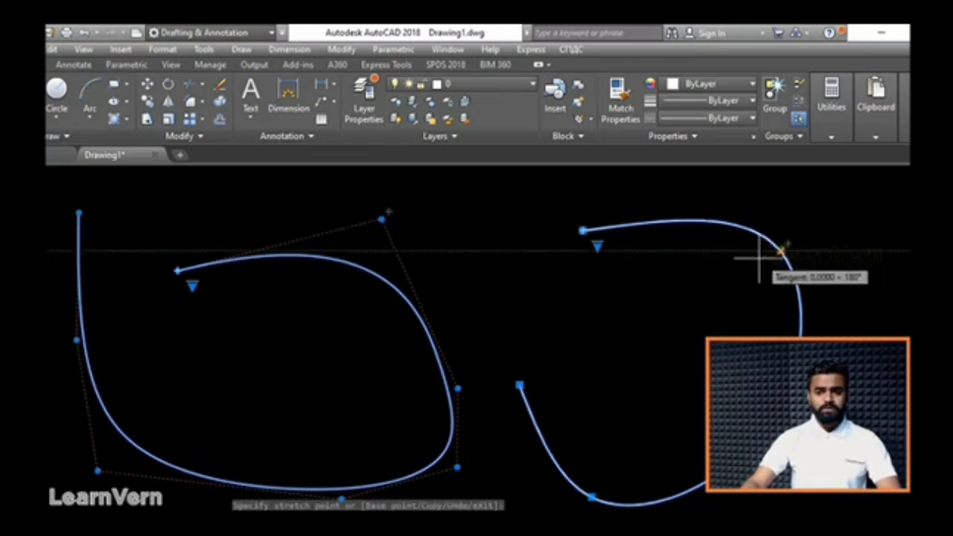
pyautogui.click(797, 221)
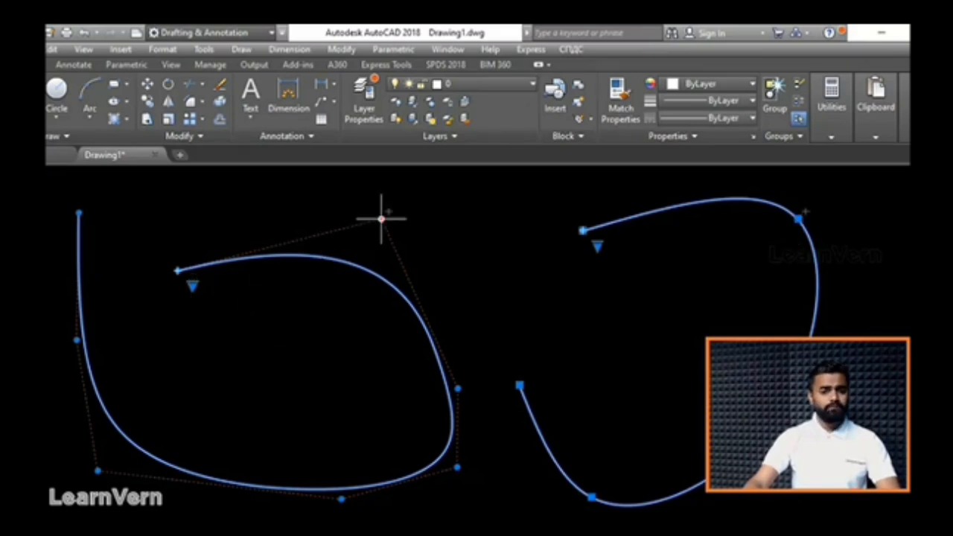
pyautogui.press('Escape')
# Add a vertex to the control-vertices spline, below and to the right of its upper vertex
pyautogui.click(370, 270)
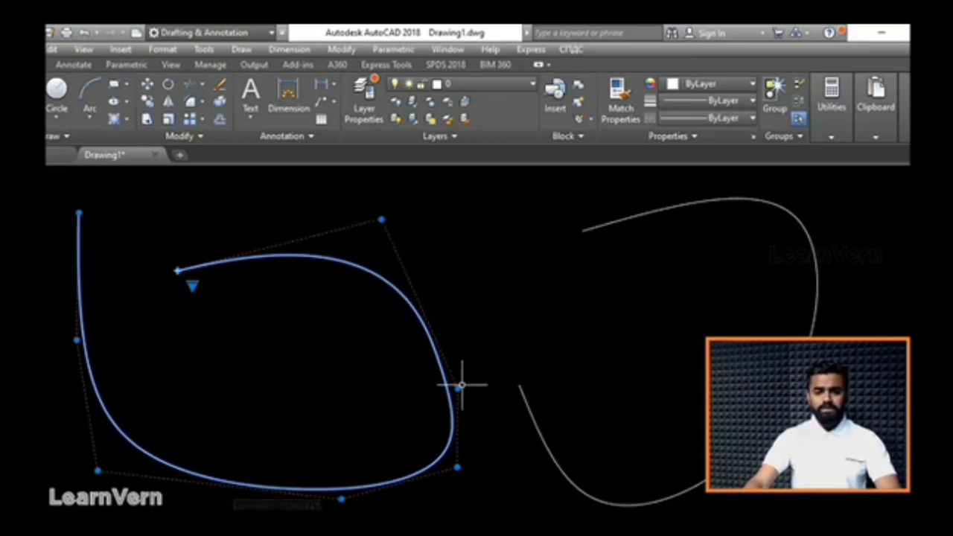
pyautogui.moveTo(381, 219)
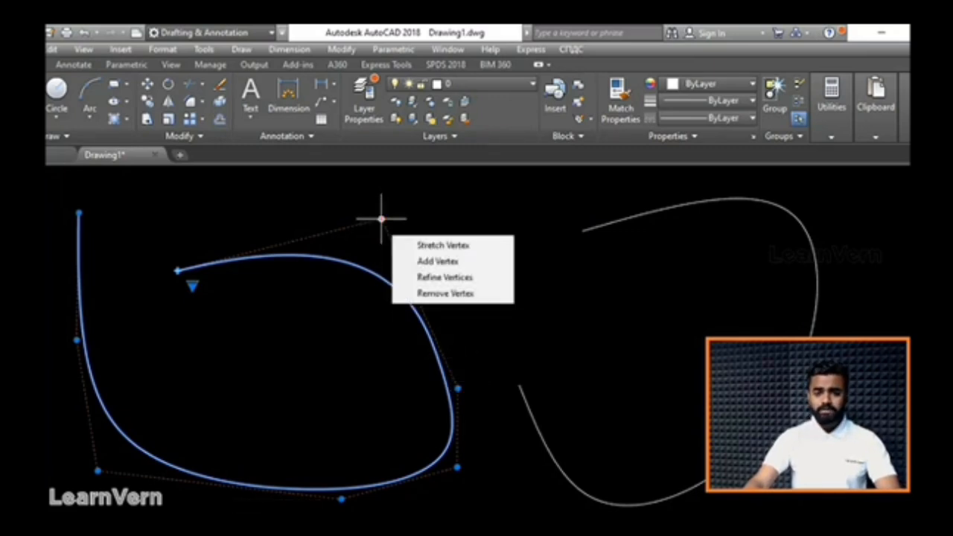
pyautogui.click(439, 262)
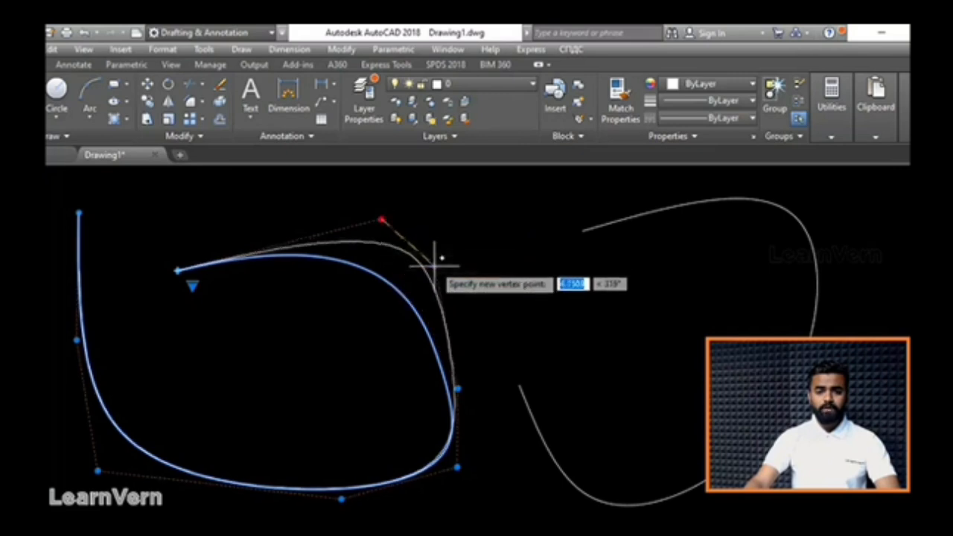
pyautogui.click(462, 283)
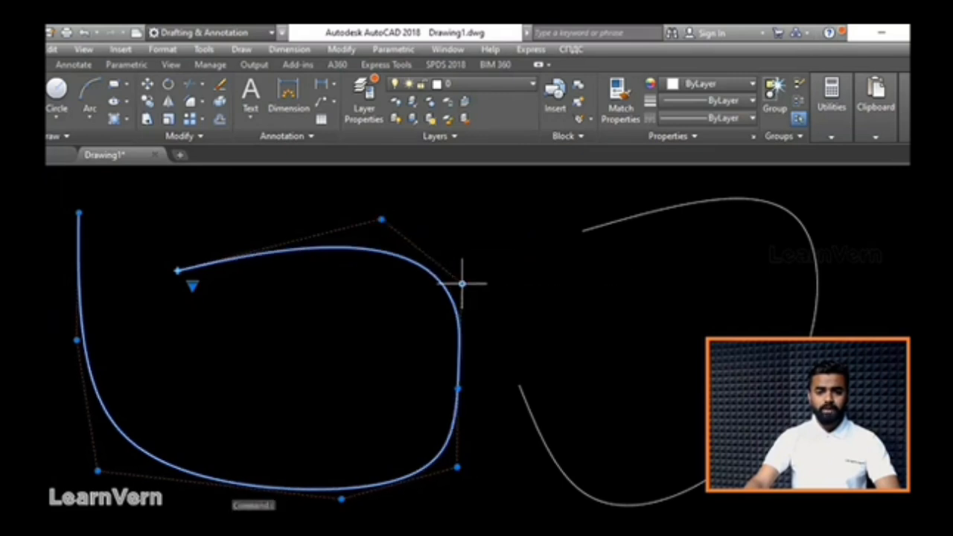
# Stretch the control-vertices spline's upper vertex upward and its newly added vertex to the right, and deselect the spline
pyautogui.click(381, 220)
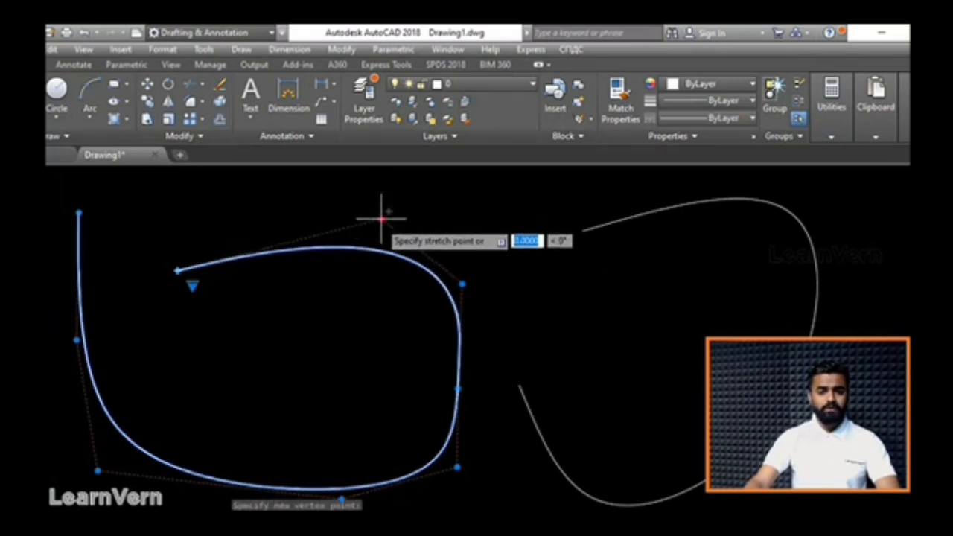
pyautogui.click(379, 190)
pyautogui.click(462, 283)
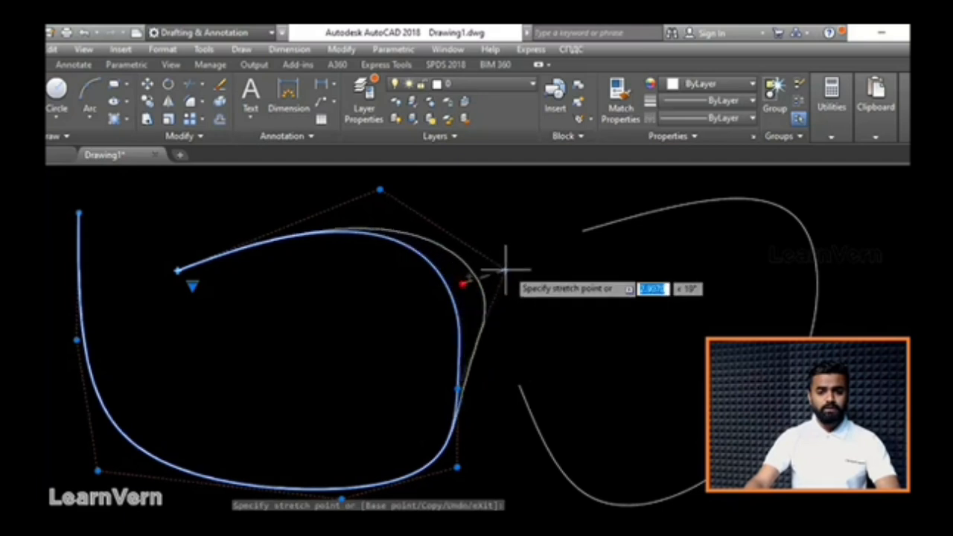
pyautogui.click(501, 278)
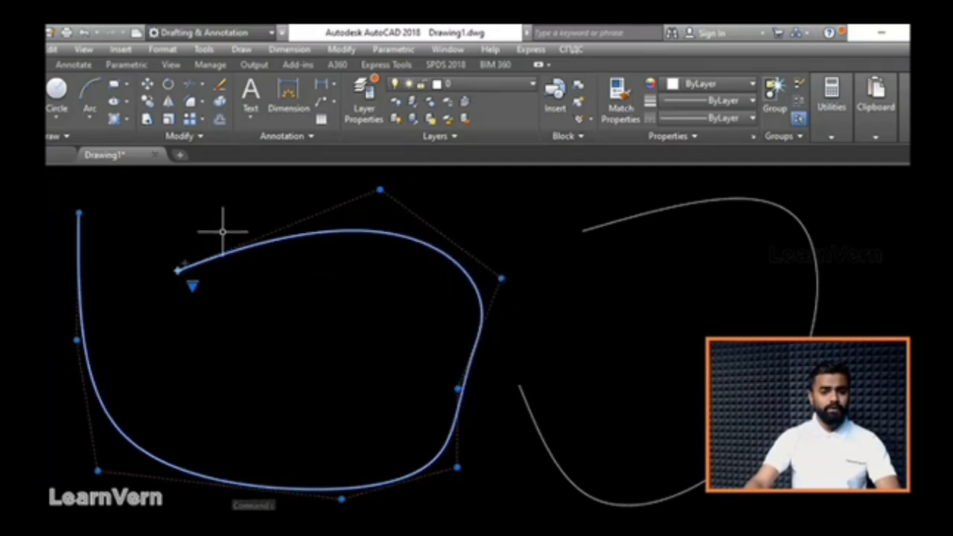
pyautogui.press('Escape')
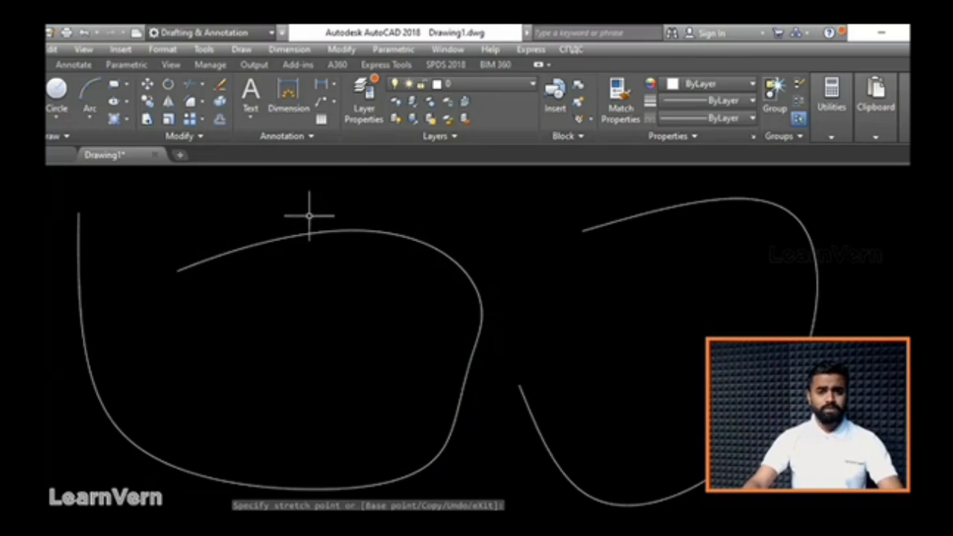
pyautogui.click(200, 263)
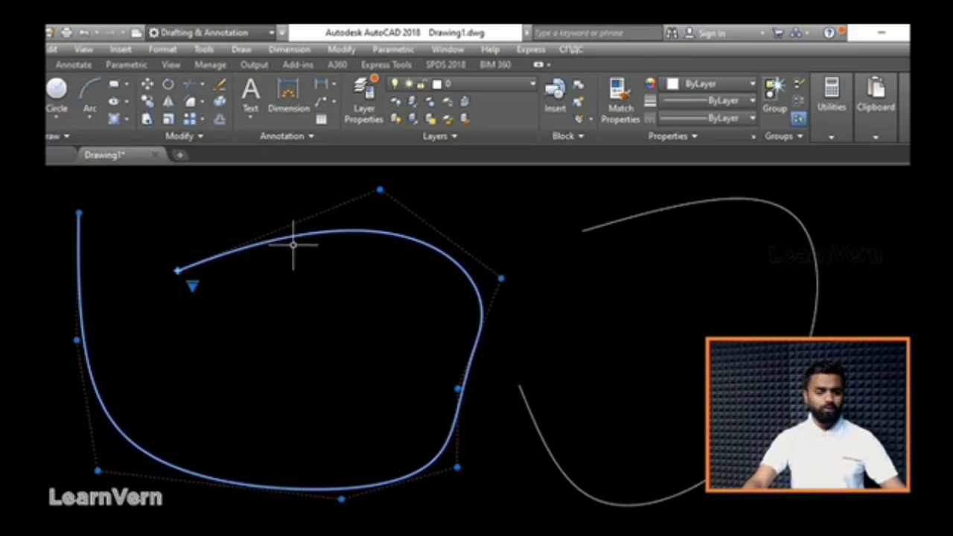
pyautogui.press('Escape')
pyautogui.click(326, 231)
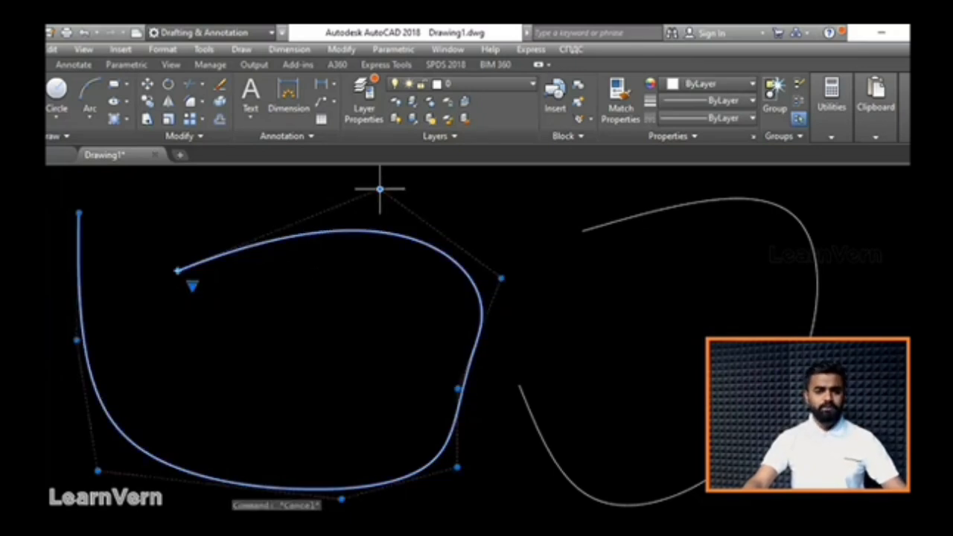
pyautogui.click(380, 188)
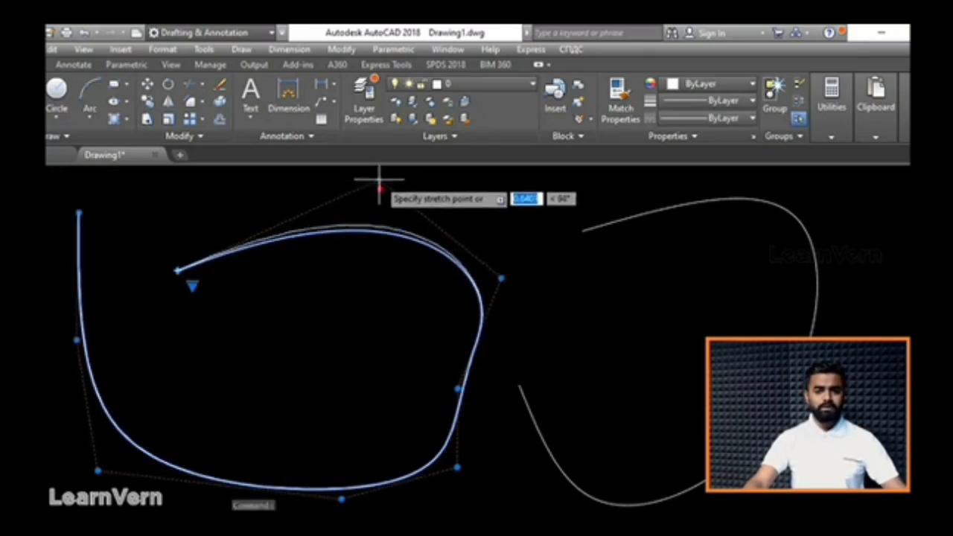
pyautogui.click(380, 187)
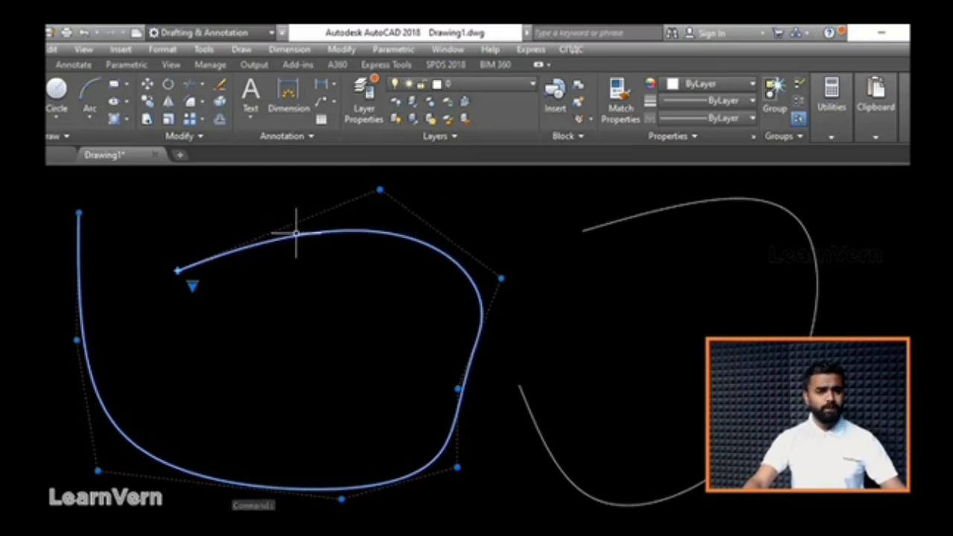
pyautogui.press('Escape')
pyautogui.press('Escape')
# Add a vertex to the control-vertices spline, above and to the right of its inner endpoint, and clear the selection
pyautogui.click(264, 243)
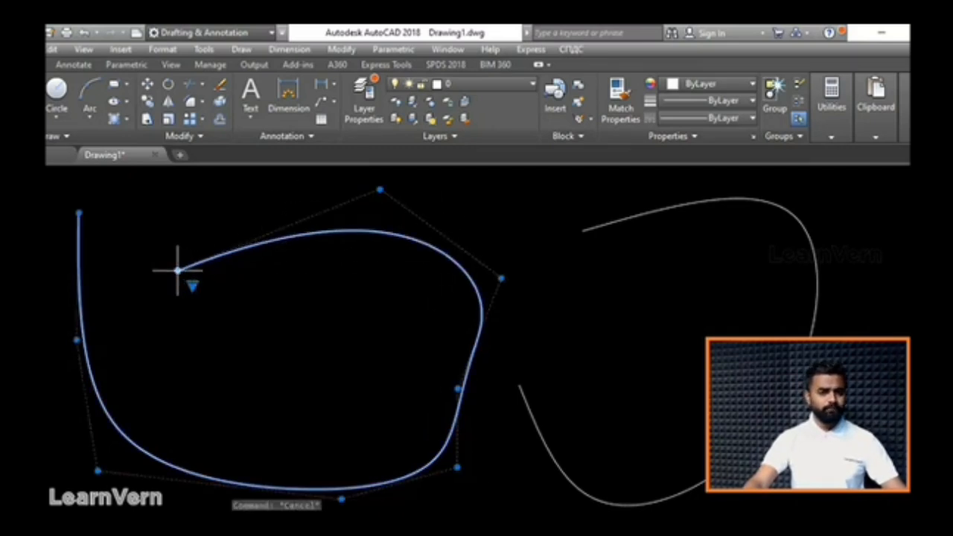
pyautogui.moveTo(177, 271)
pyautogui.click(246, 311)
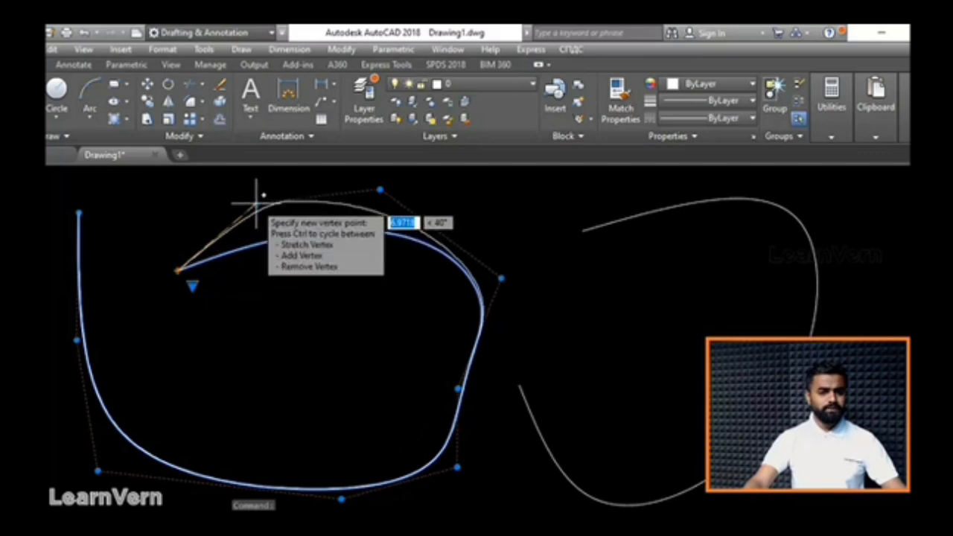
pyautogui.click(255, 206)
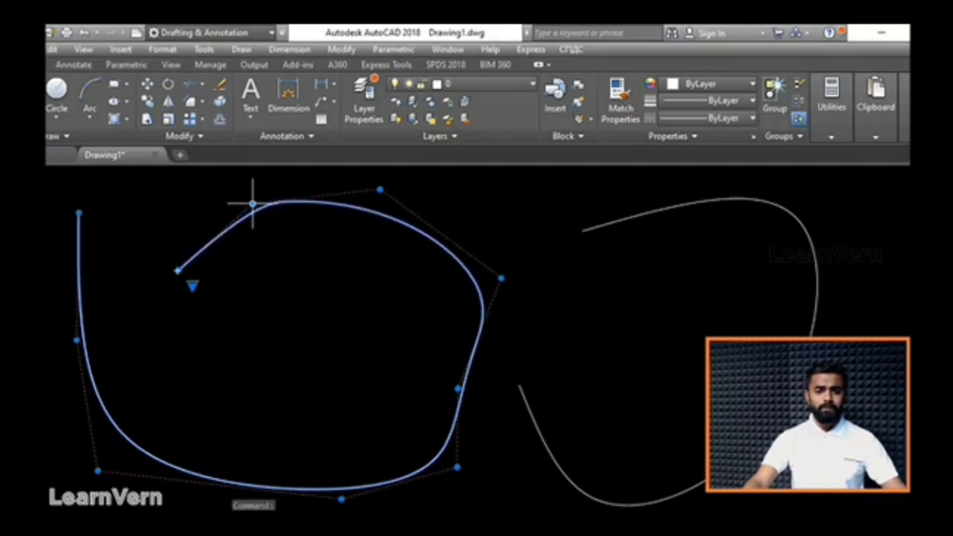
pyautogui.click(252, 203)
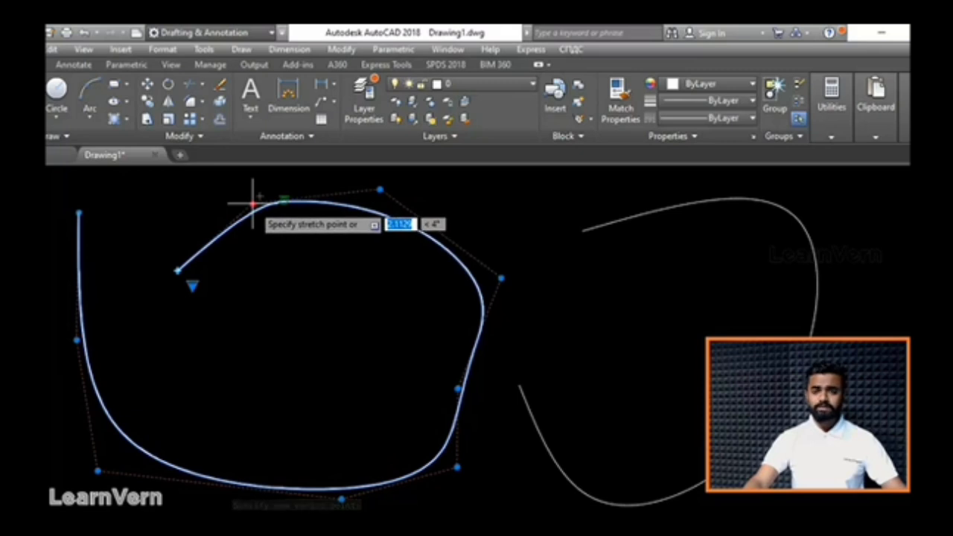
pyautogui.press('Escape')
pyautogui.press('Escape')
# Select both splines together and delete them
pyautogui.click(702, 421)
pyautogui.click(365, 335)
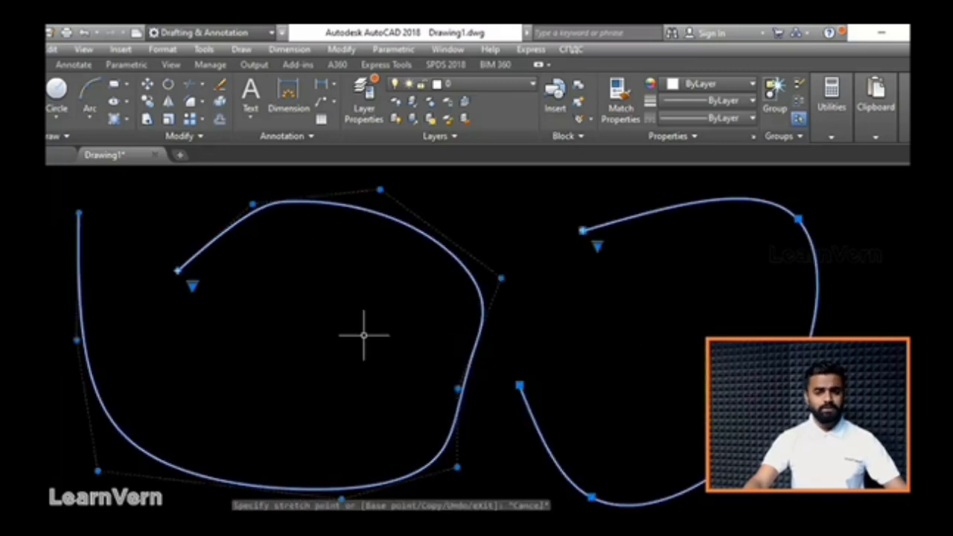
pyautogui.press('Delete')
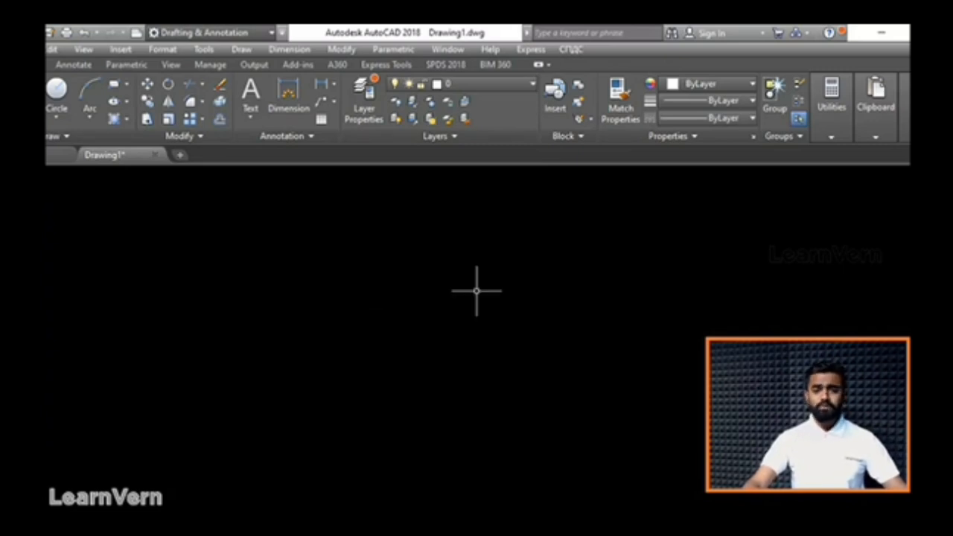
# Draw a diagonal construction line (XLINE) sloping down to the right through two freely picked points
pyautogui.write('xl')
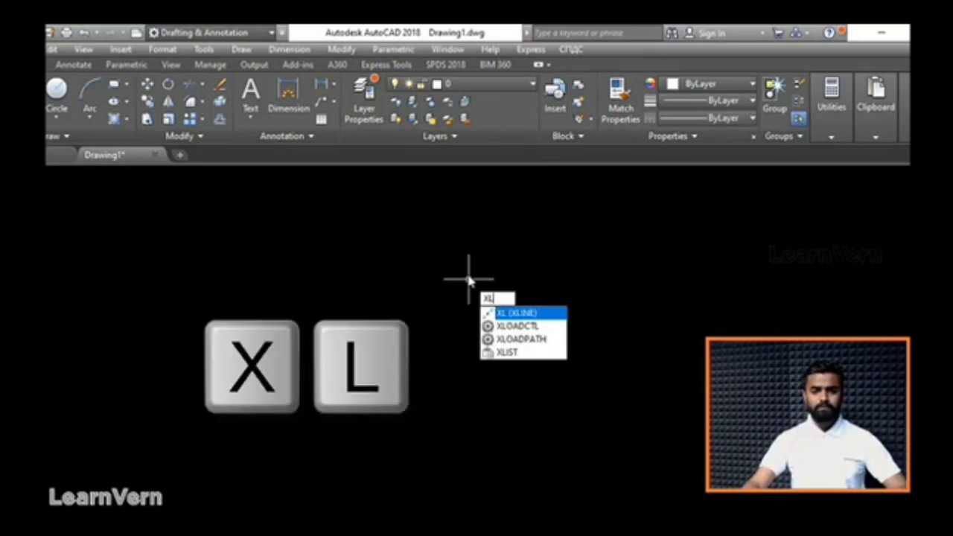
pyautogui.press('Return')
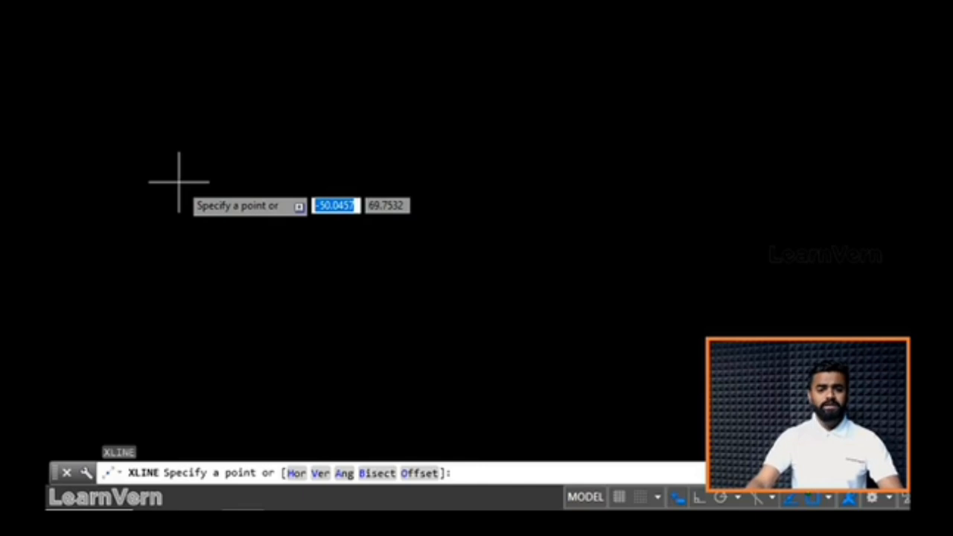
pyautogui.click(283, 171)
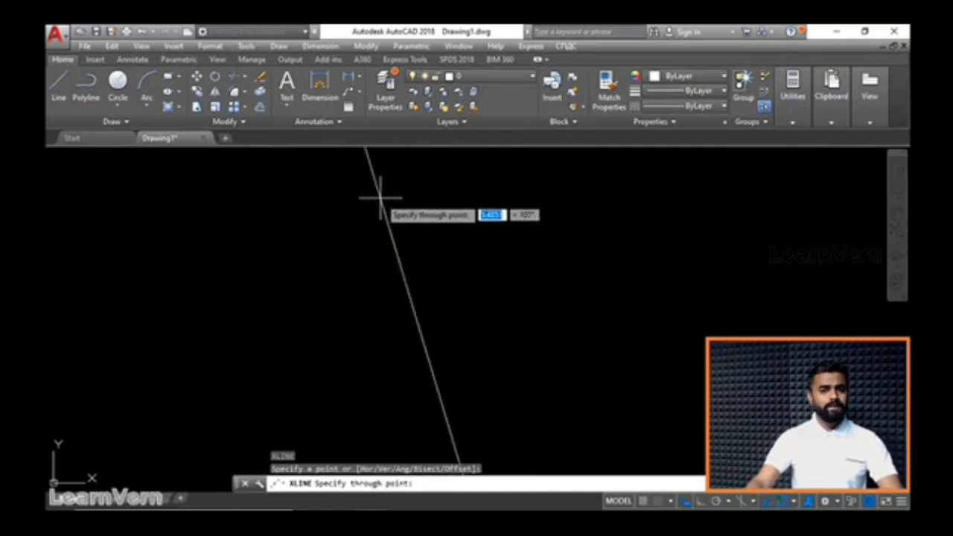
pyautogui.click(339, 218)
pyautogui.press('Escape')
pyautogui.press('Escape')
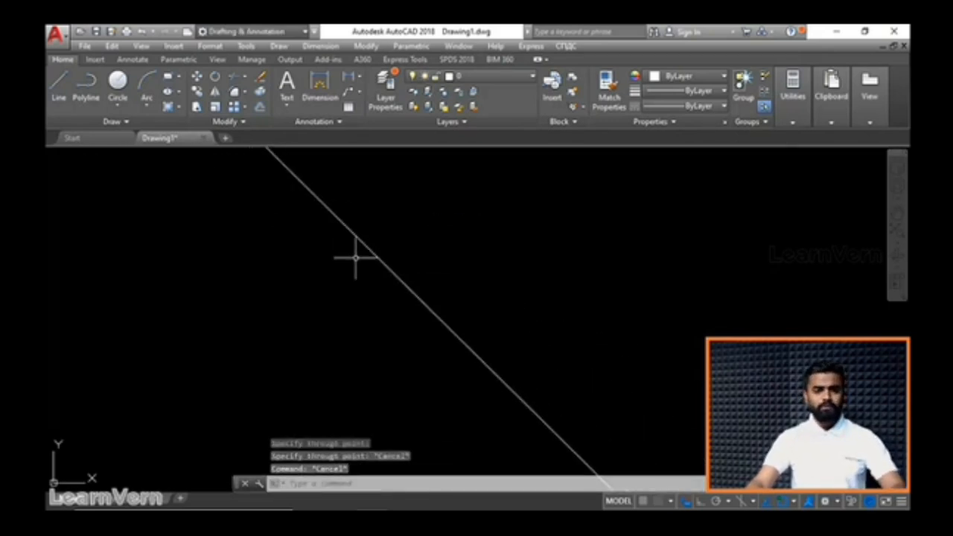
# Examine how far the diagonal construction line extends at different zoom levels
pyautogui.scroll(-5, 357, 256)
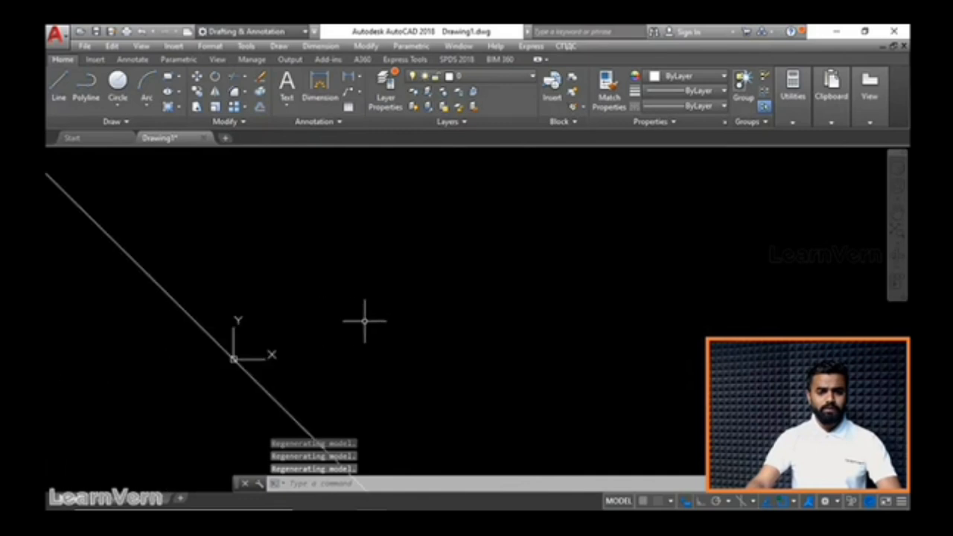
pyautogui.scroll(-1, 365, 321)
pyautogui.scroll(3, 234, 343)
pyautogui.scroll(3, 377, 337)
pyautogui.scroll(-3, 451, 333)
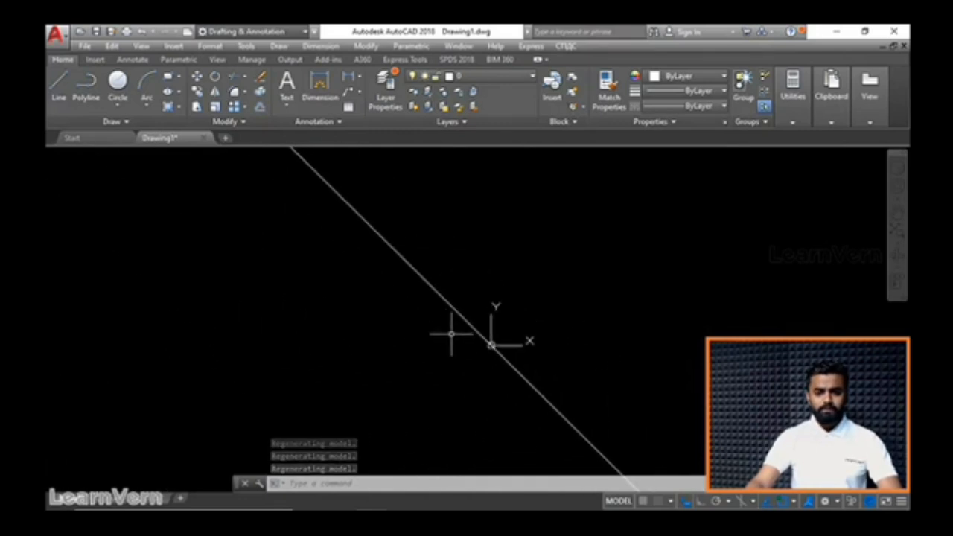
pyautogui.scroll(-4, 440, 328)
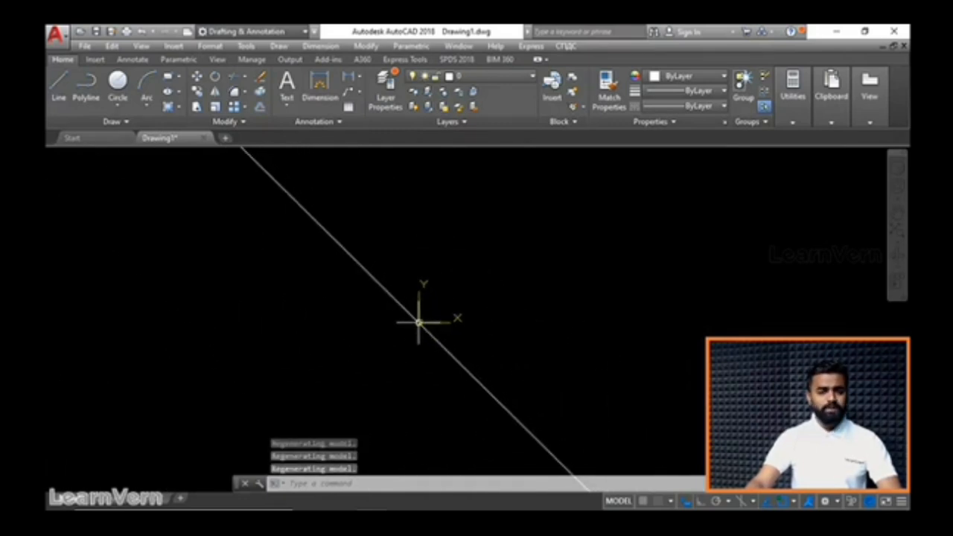
pyautogui.scroll(-2, 420, 320)
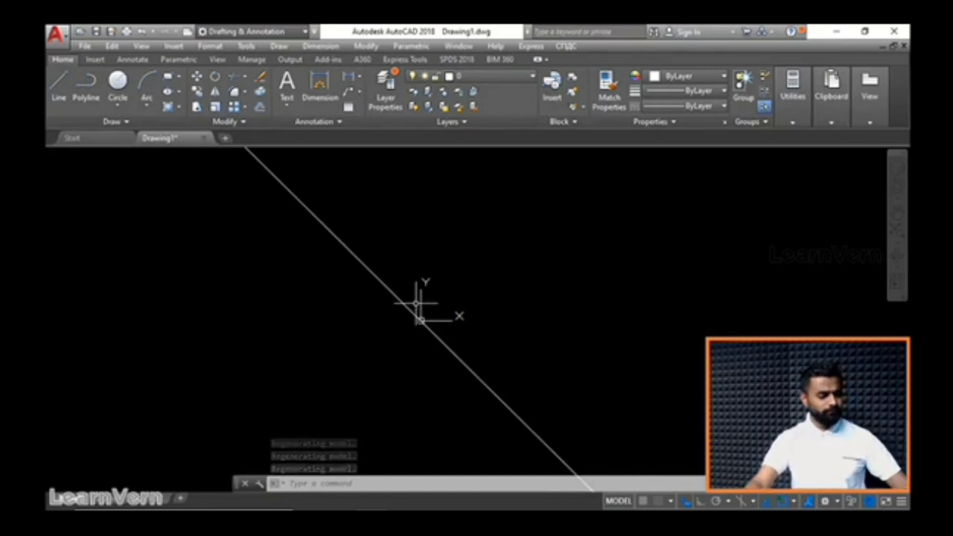
# Restore the view with Zoom All and delete the diagonal construction line
pyautogui.press('Escape')
pyautogui.press('z')
pyautogui.press('Return')
pyautogui.write('a')
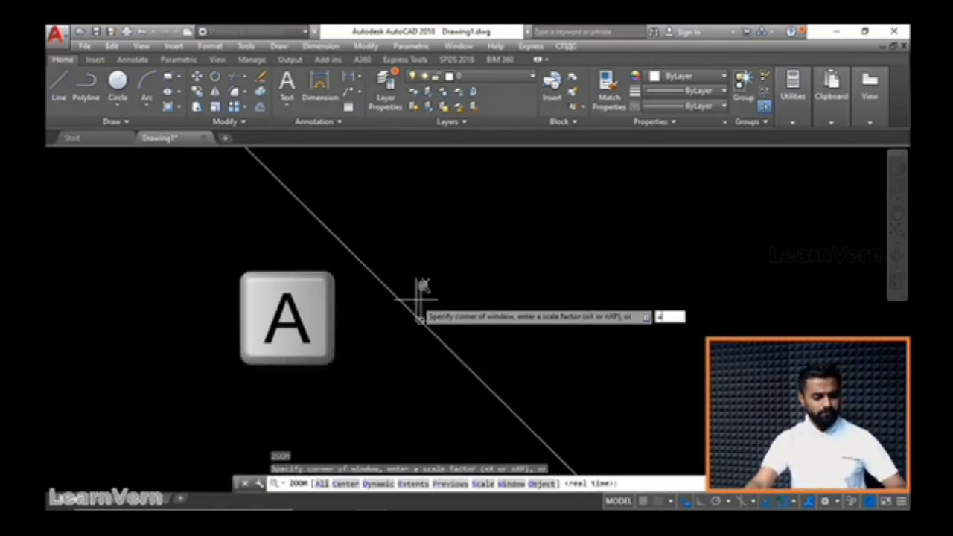
pyautogui.press('Return')
pyautogui.click(227, 340)
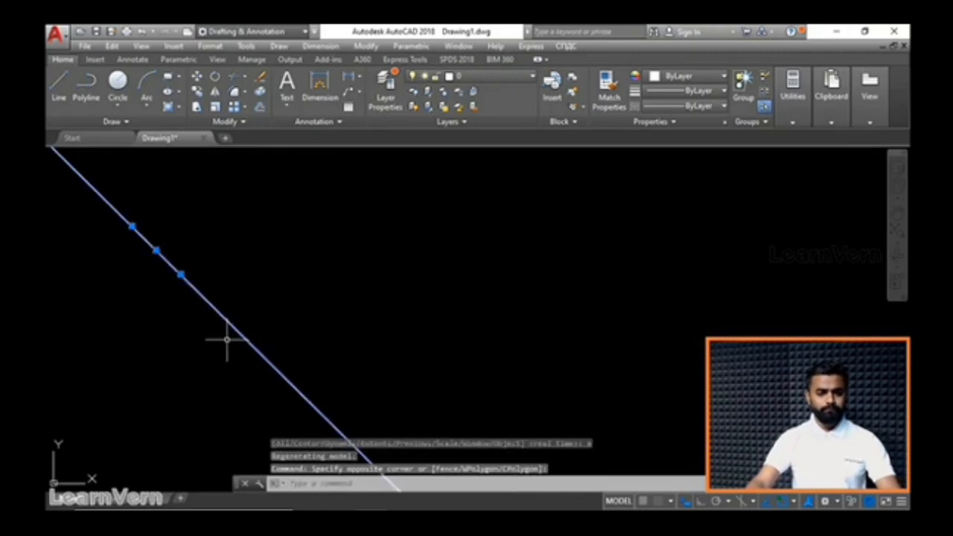
pyautogui.press('Delete')
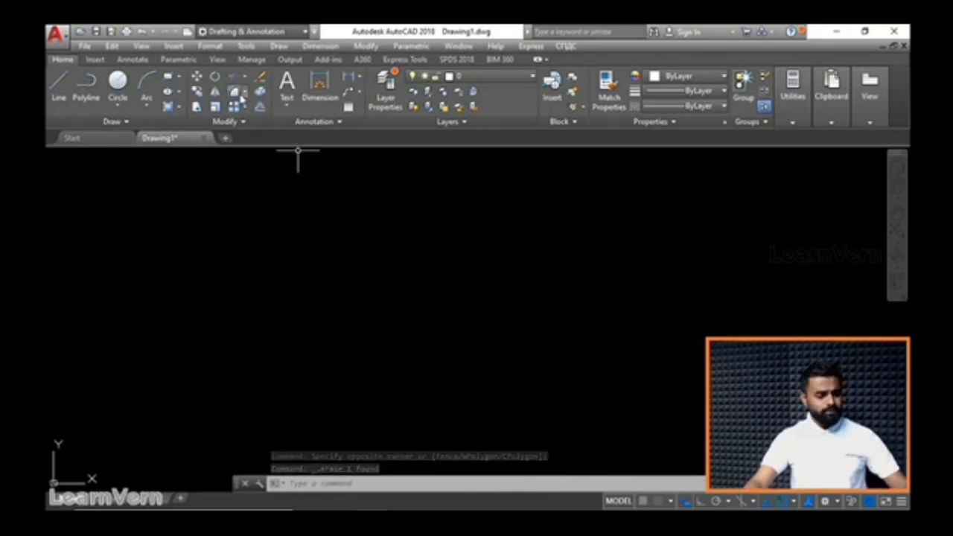
# Draw a vertical and a horizontal construction line through one common point, with Ortho turned on
pyautogui.write('XL')
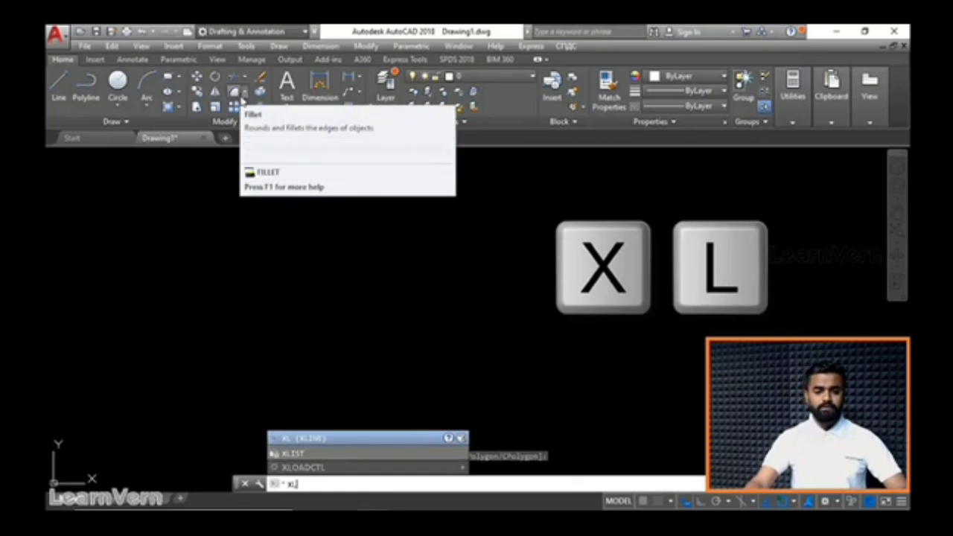
pyautogui.press('Return')
pyautogui.click(334, 306)
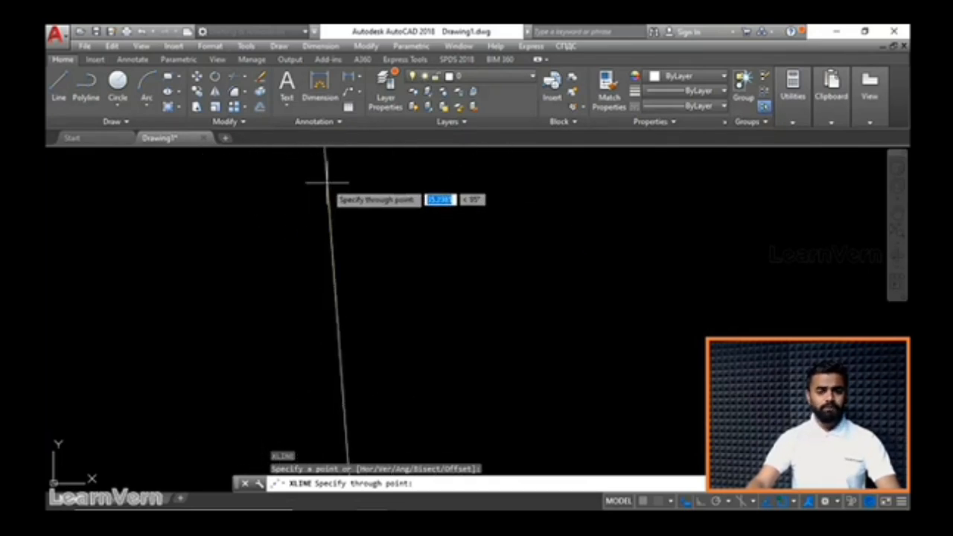
pyautogui.click(686, 501)
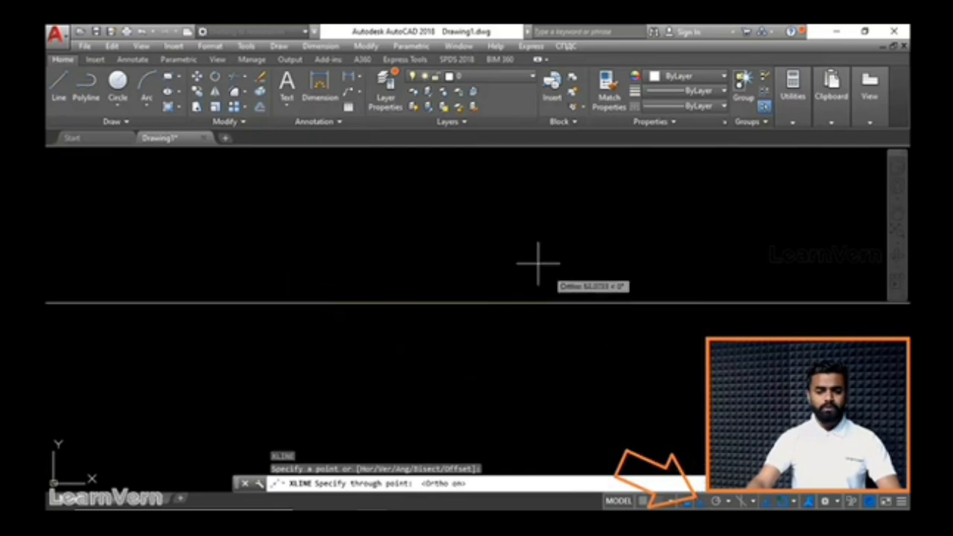
pyautogui.click(327, 175)
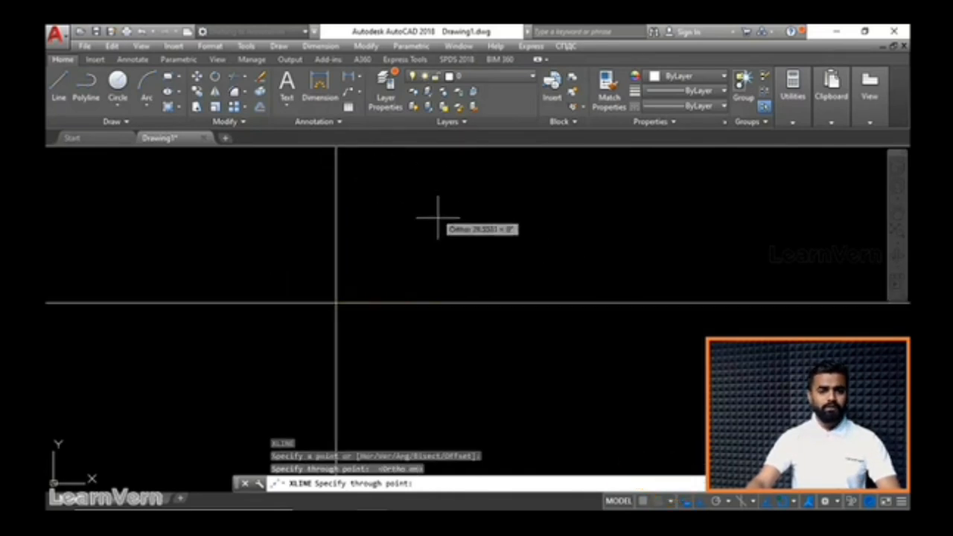
pyautogui.click(494, 283)
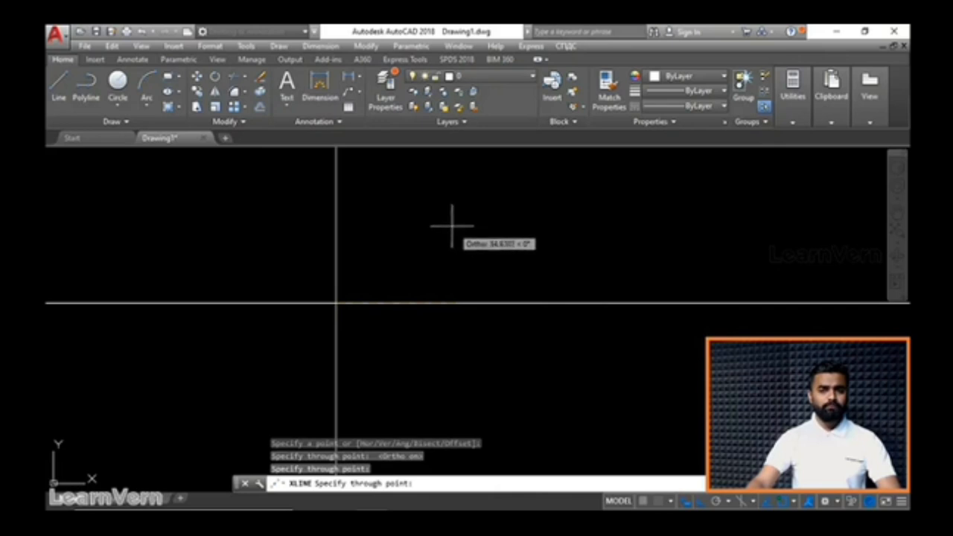
pyautogui.press('Escape')
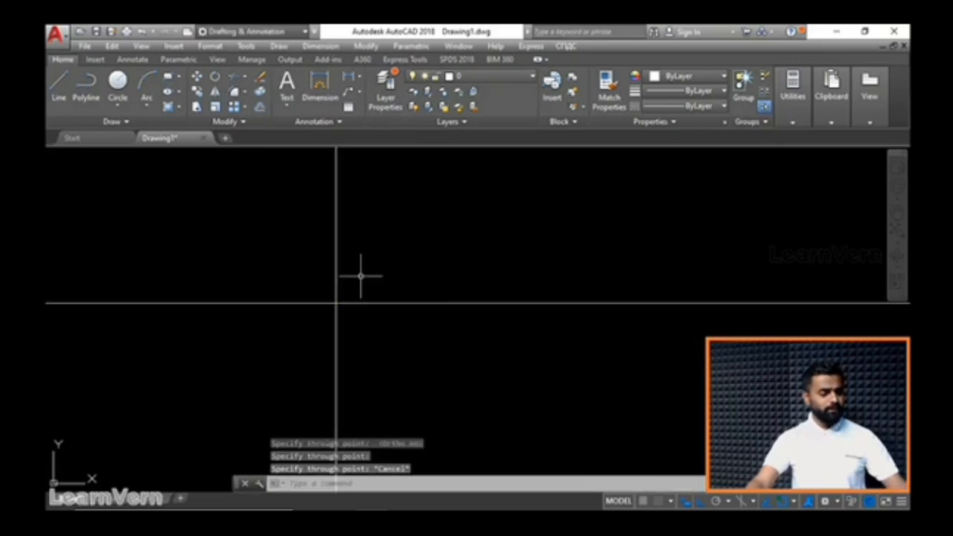
pyautogui.write('XL')
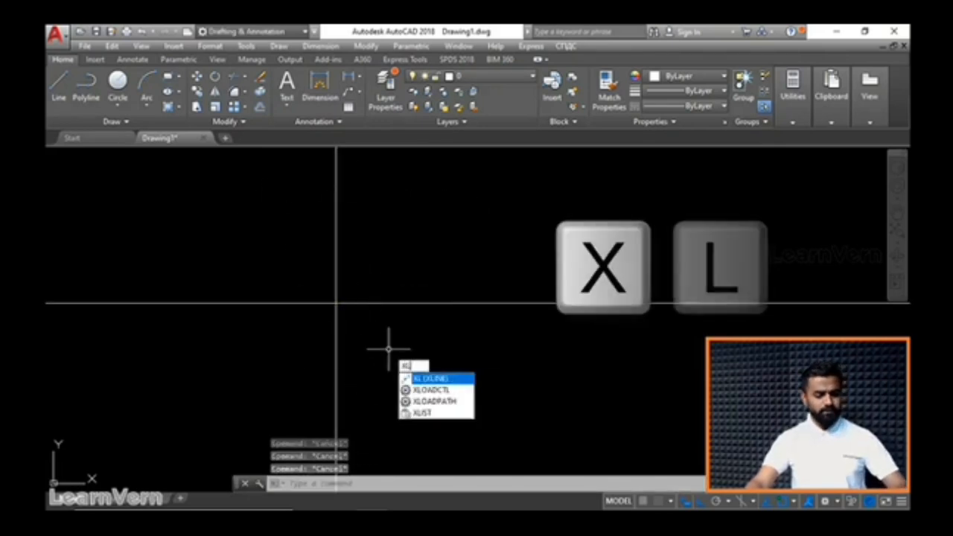
pyautogui.press('Return')
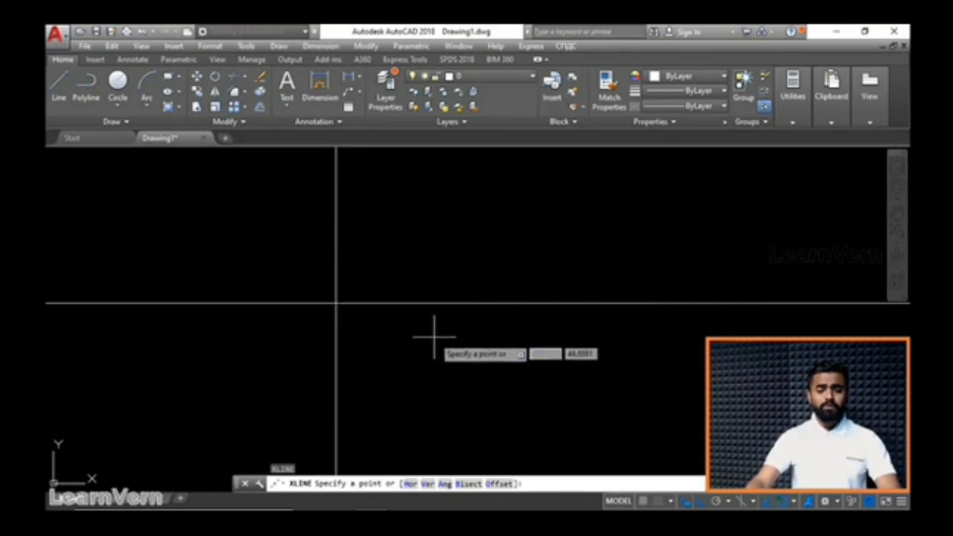
pyautogui.click(429, 263)
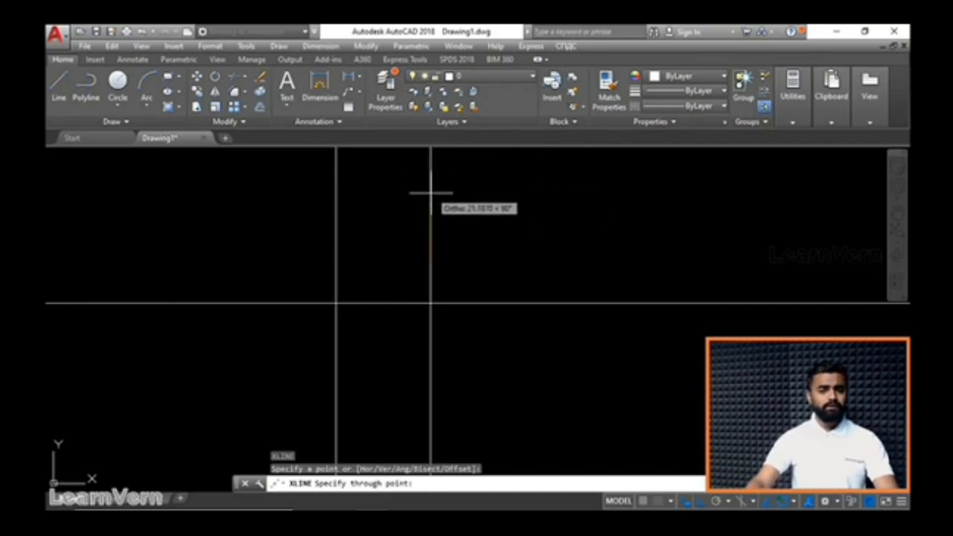
pyautogui.press('Escape')
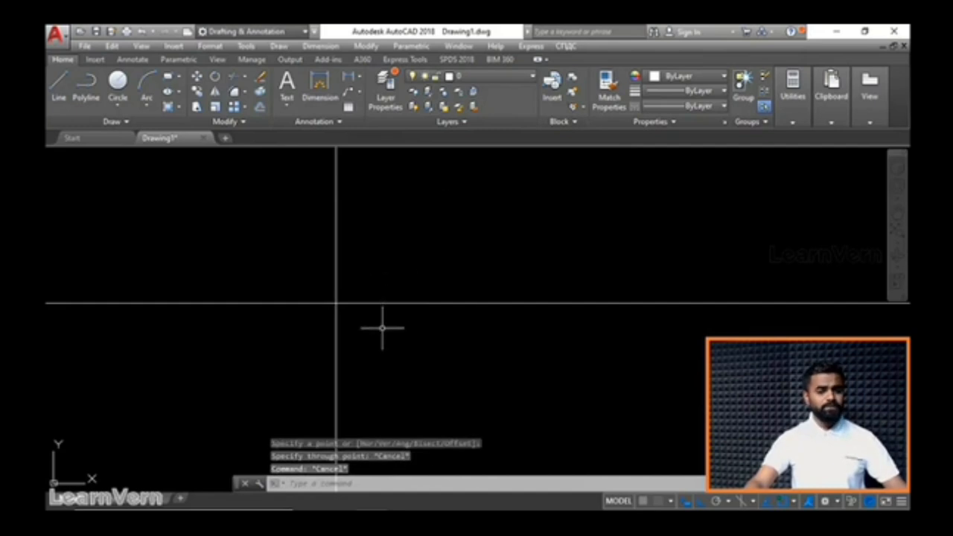
# Select the crossing vertical and horizontal construction lines together and delete them
pyautogui.click(383, 325)
pyautogui.click(296, 281)
pyautogui.press('Delete')
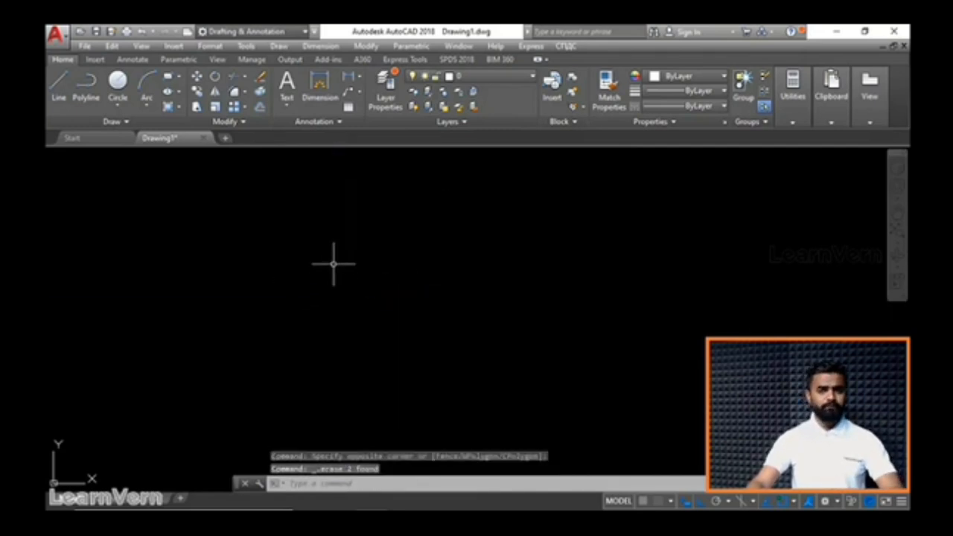
# Draw a series of horizontal construction lines with XLINE's Hor option, spacing them unevenly over the full height of the drawing area
pyautogui.write('xl')
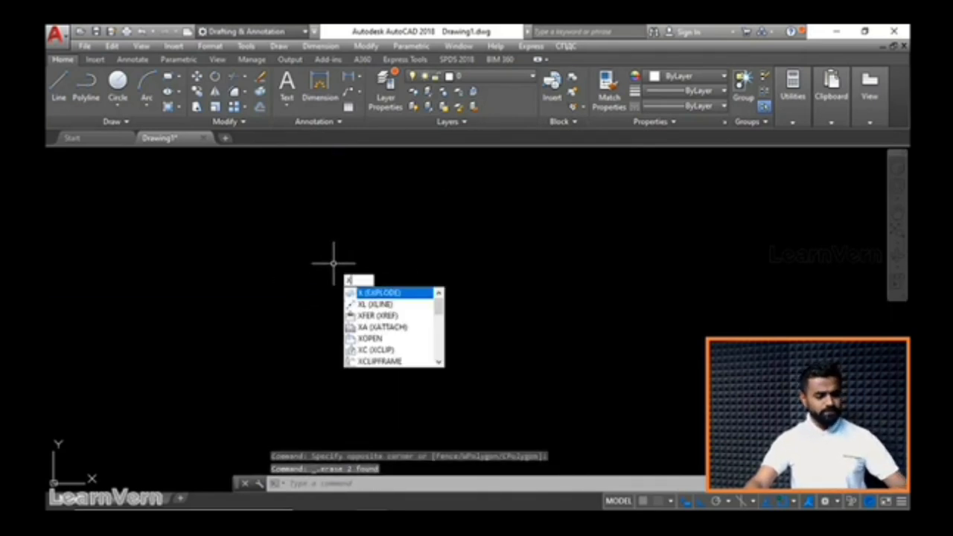
pyautogui.press('Return')
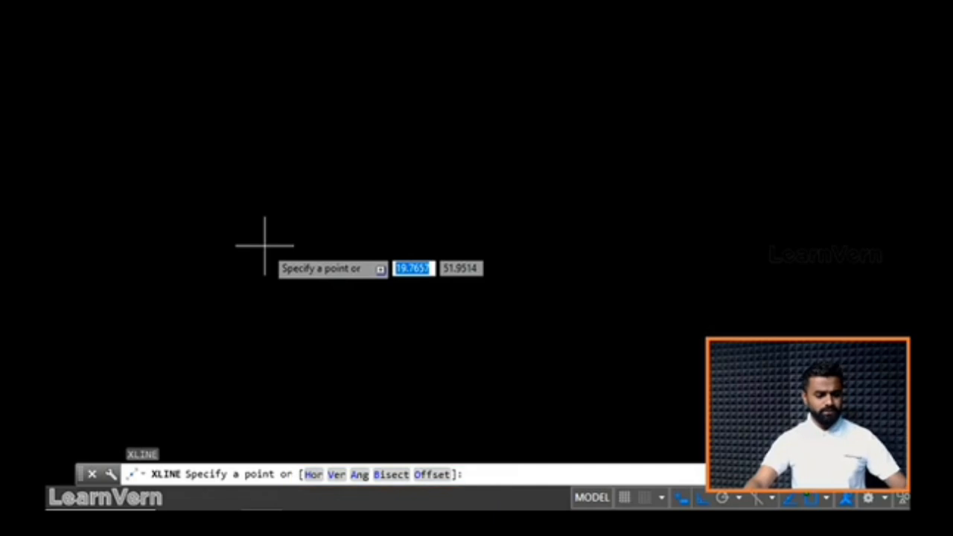
pyautogui.write('h')
pyautogui.press('Return')
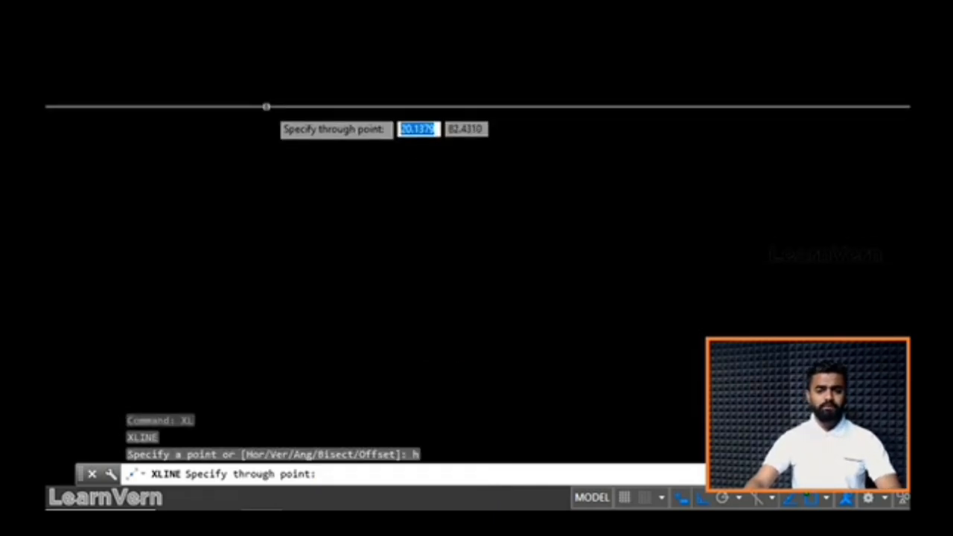
pyautogui.click(266, 107)
pyautogui.click(269, 162)
pyautogui.click(270, 244)
pyautogui.click(279, 323)
pyautogui.click(278, 391)
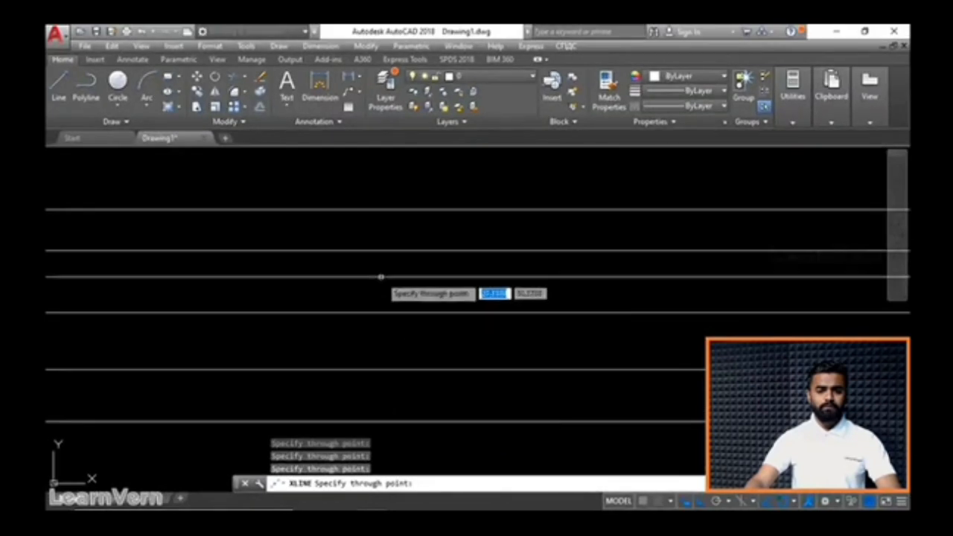
pyautogui.click(275, 70)
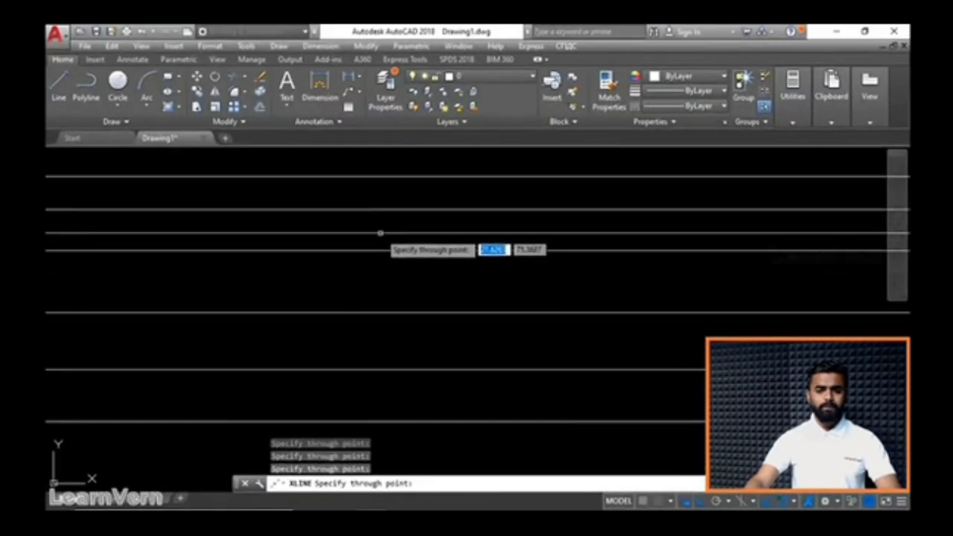
pyautogui.click(381, 233)
pyautogui.click(378, 277)
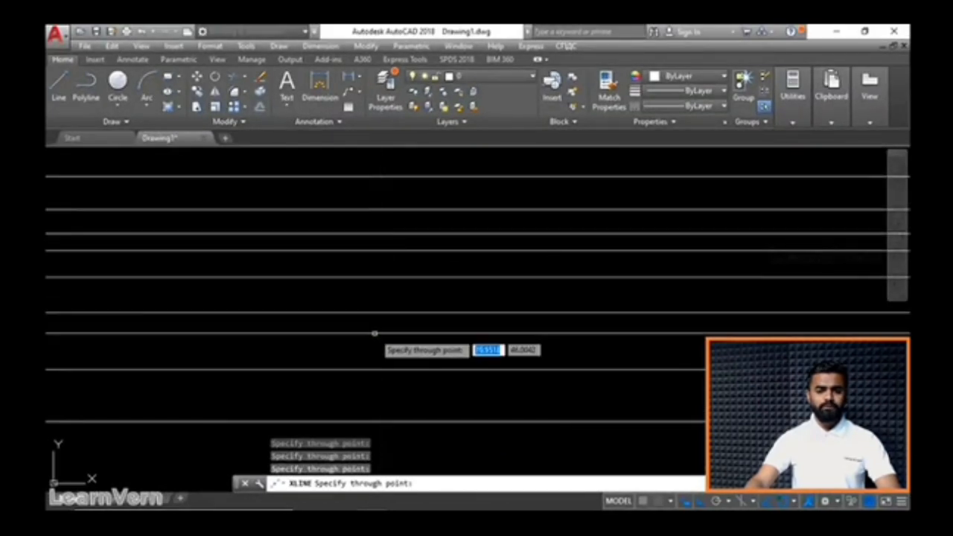
pyautogui.click(378, 333)
pyautogui.click(393, 388)
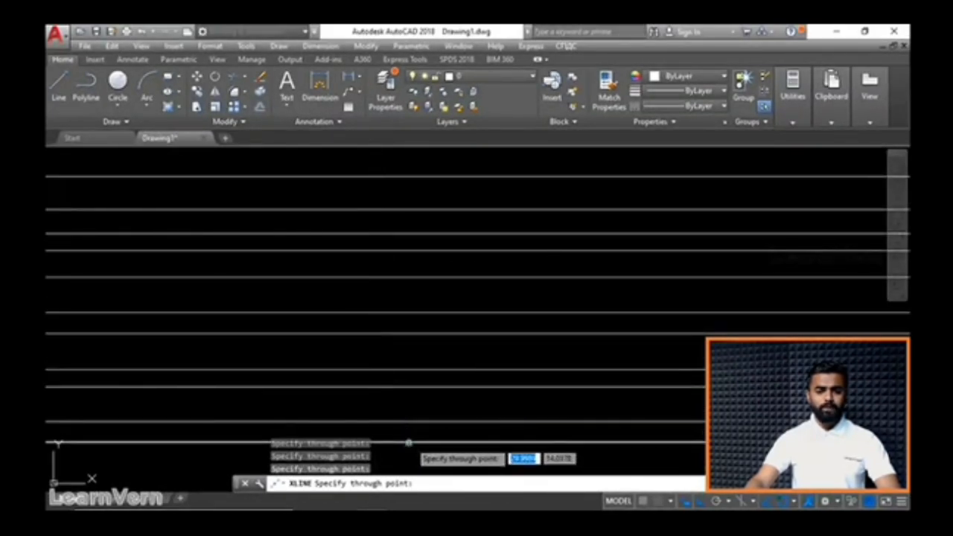
pyautogui.click(406, 407)
pyautogui.click(391, 346)
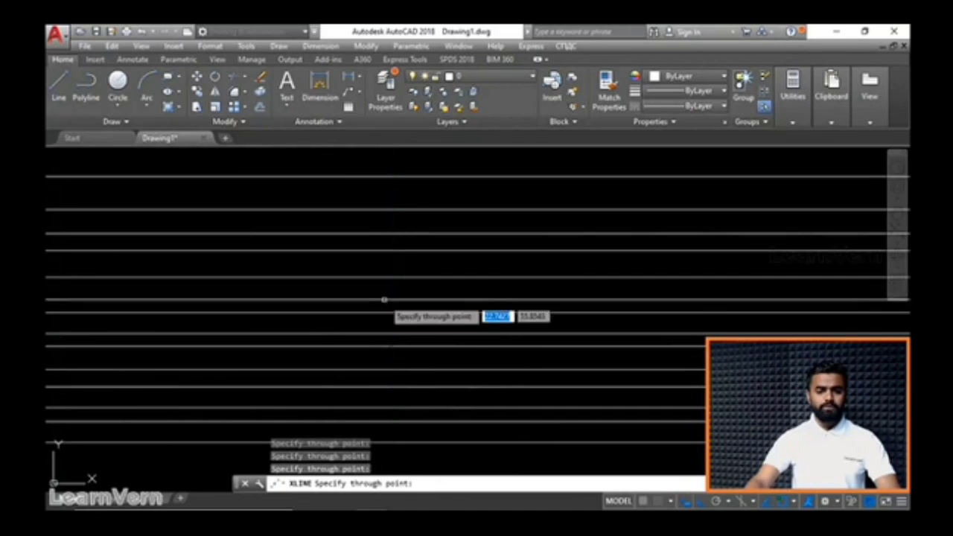
pyautogui.click(383, 300)
pyautogui.click(361, 265)
pyautogui.click(358, 250)
pyautogui.click(356, 222)
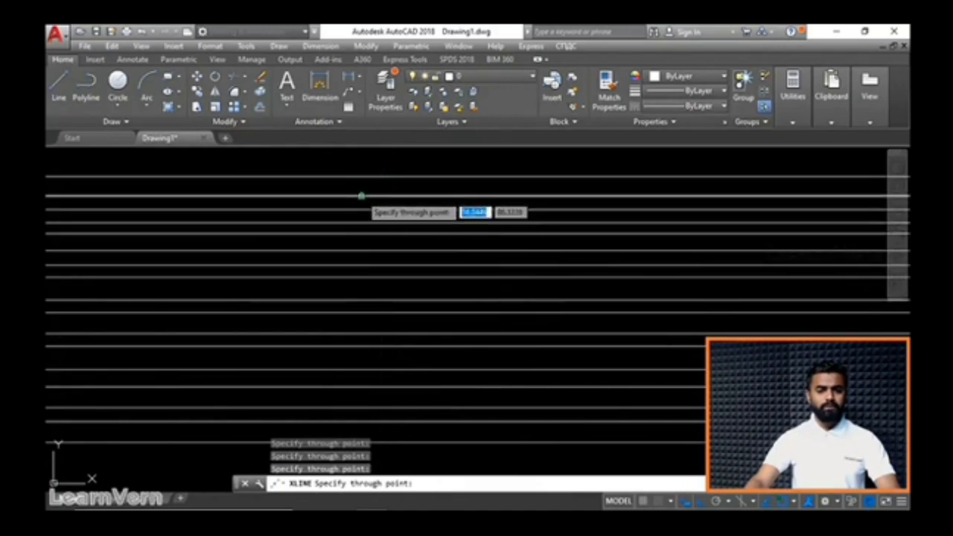
pyautogui.click(363, 197)
pyautogui.click(384, 163)
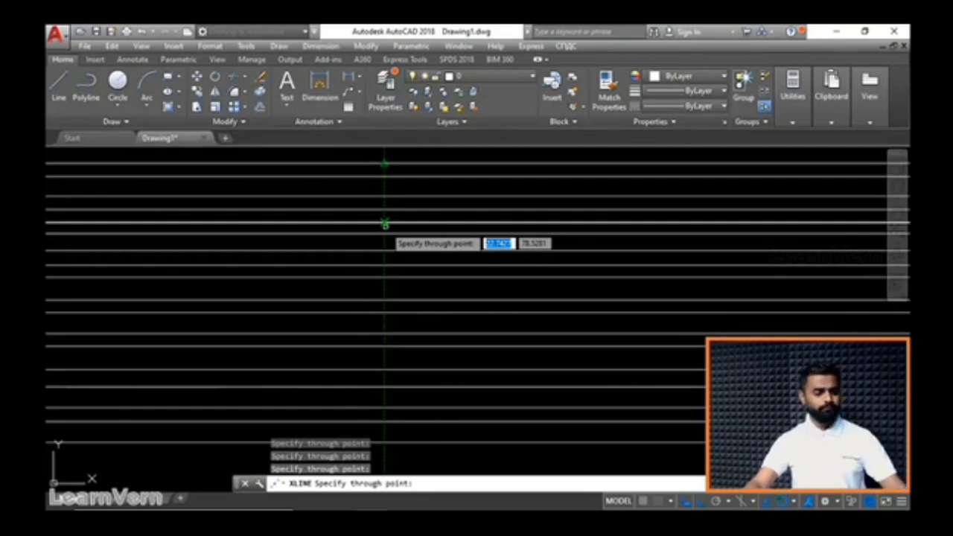
pyautogui.press('Escape')
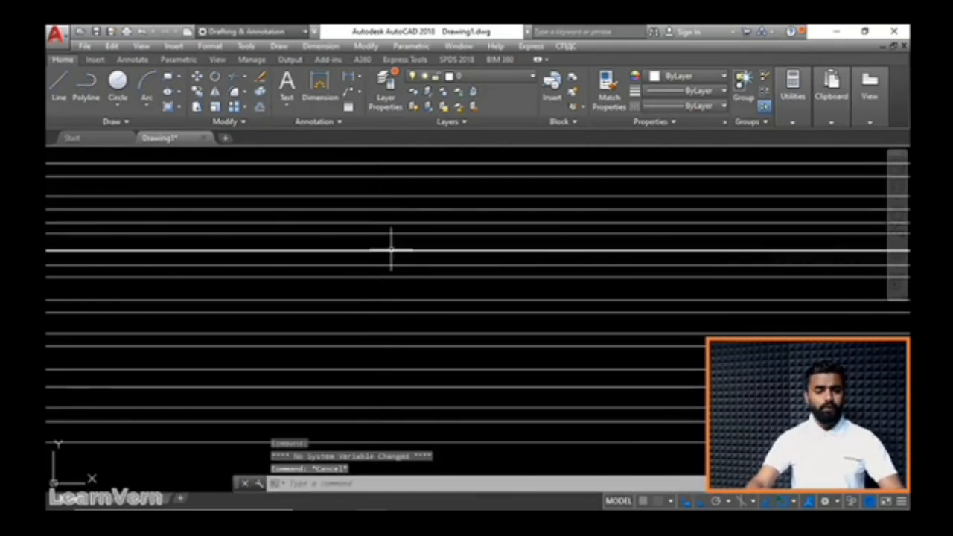
# Draw a few vertical construction lines across the horizontal ones with XLINE's Ver option
pyautogui.write('XL')
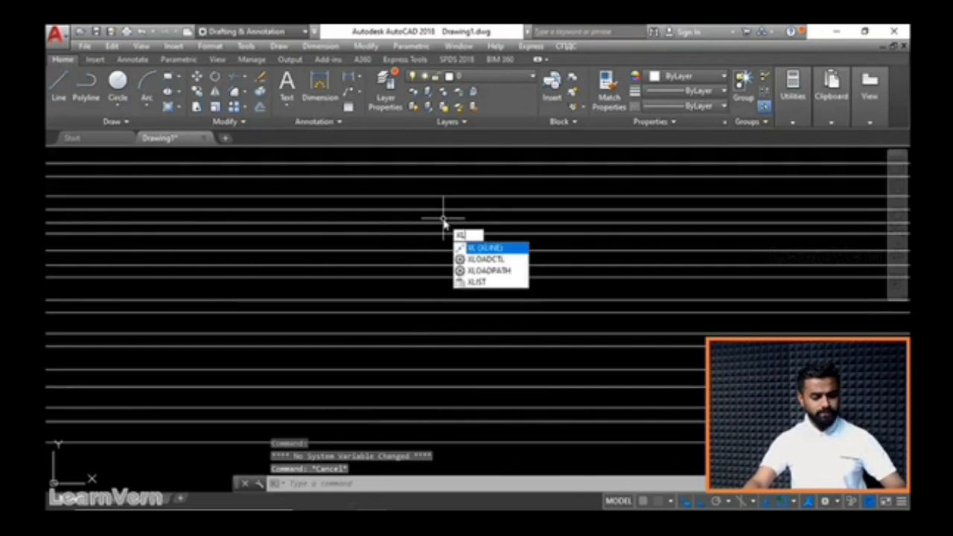
pyautogui.press('Return')
pyautogui.write('v')
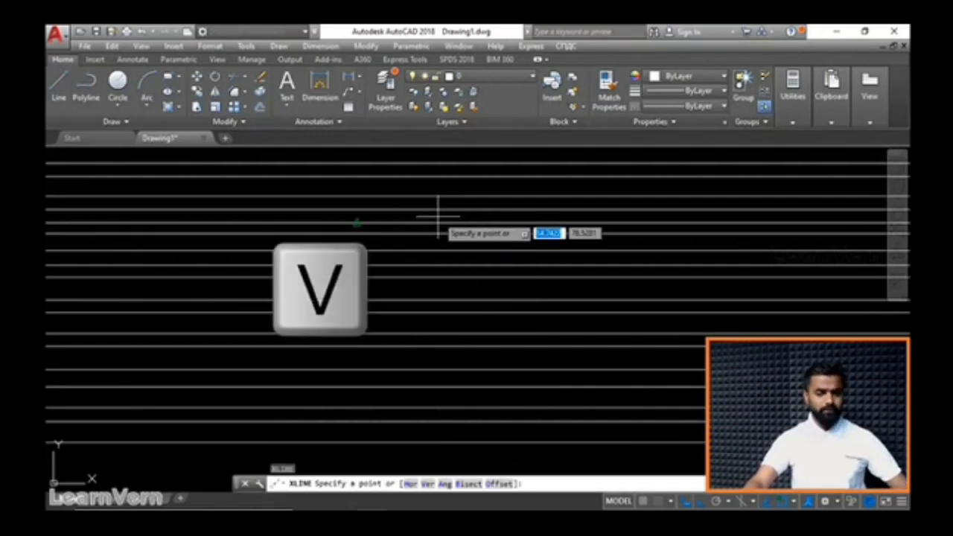
pyautogui.press('Return')
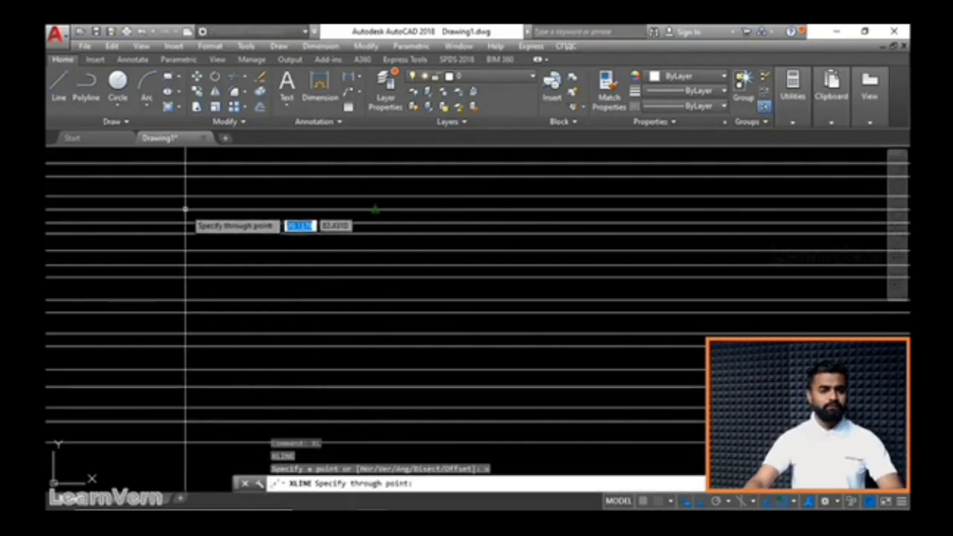
pyautogui.click(187, 210)
pyautogui.click(358, 214)
pyautogui.click(412, 214)
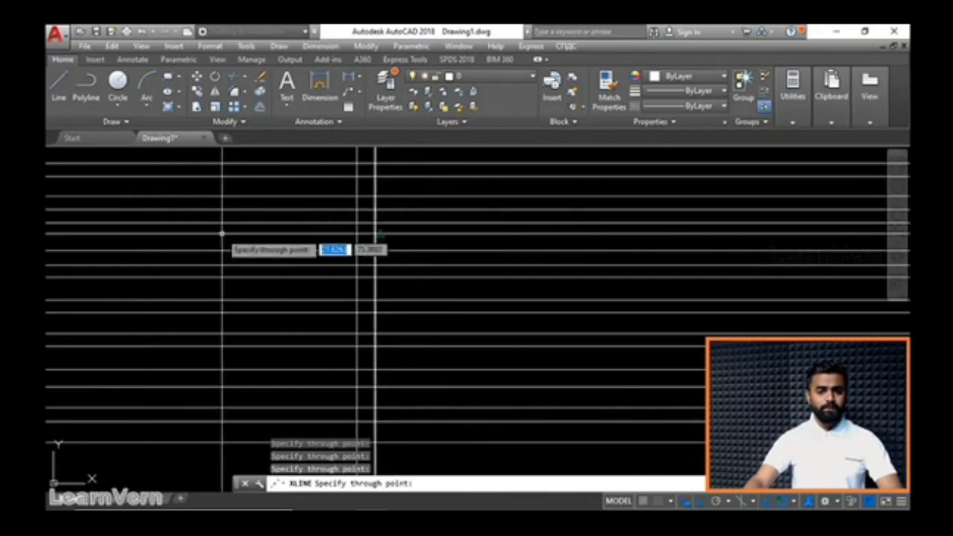
pyautogui.scroll(-3, 220, 235)
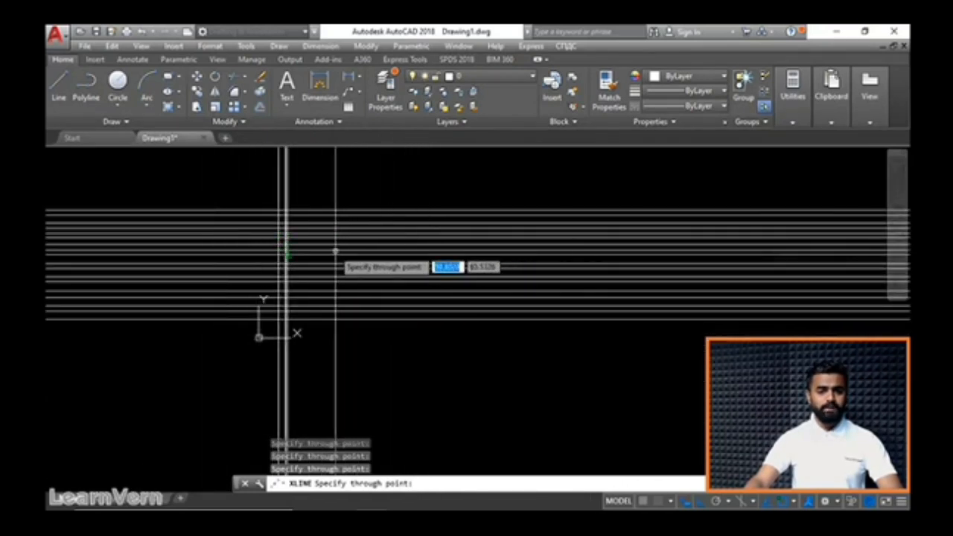
pyautogui.scroll(4, 344, 244)
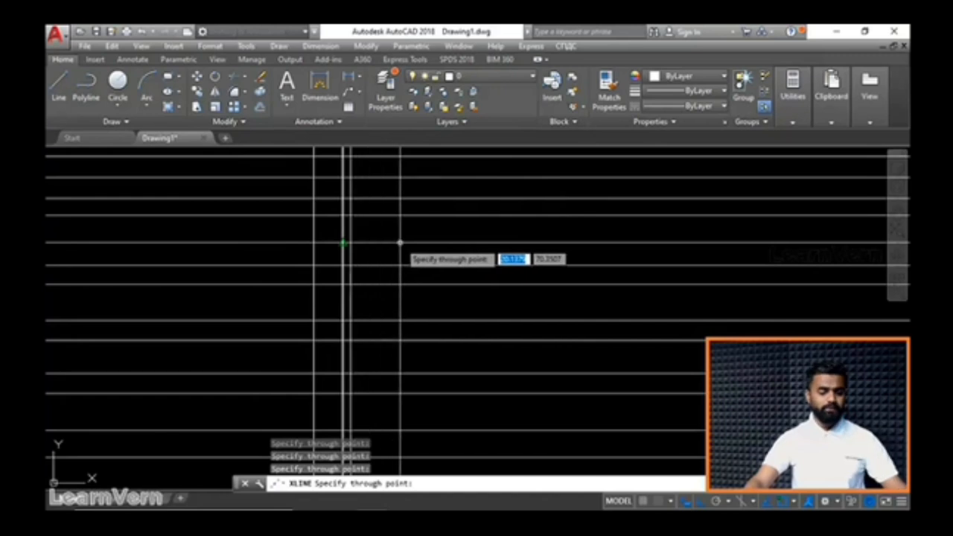
pyautogui.press('Escape')
pyautogui.press('Escape')
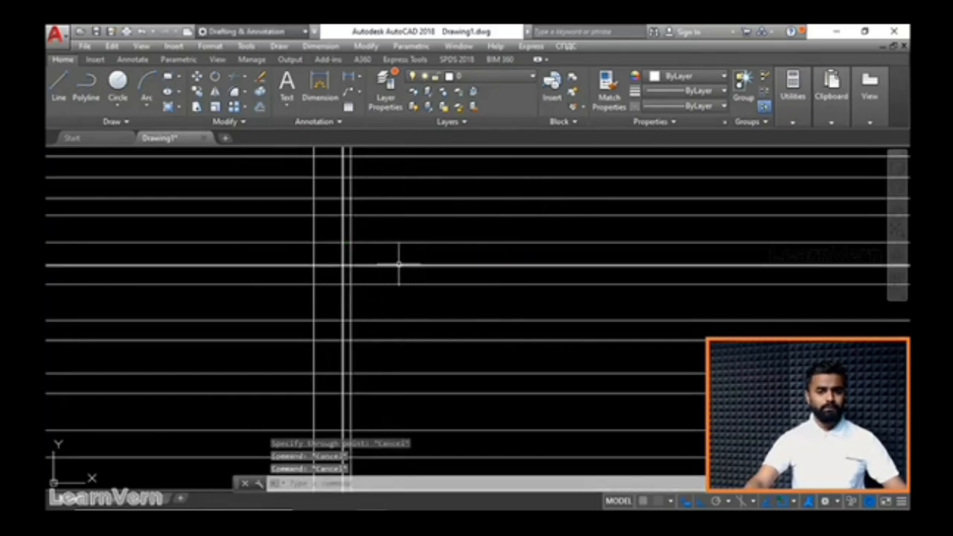
# Select all the horizontal and vertical construction lines together, delete them, and restore the view with Zoom All
pyautogui.scroll(-3, 402, 261)
pyautogui.click(463, 361)
pyautogui.click(317, 206)
pyautogui.press('Delete')
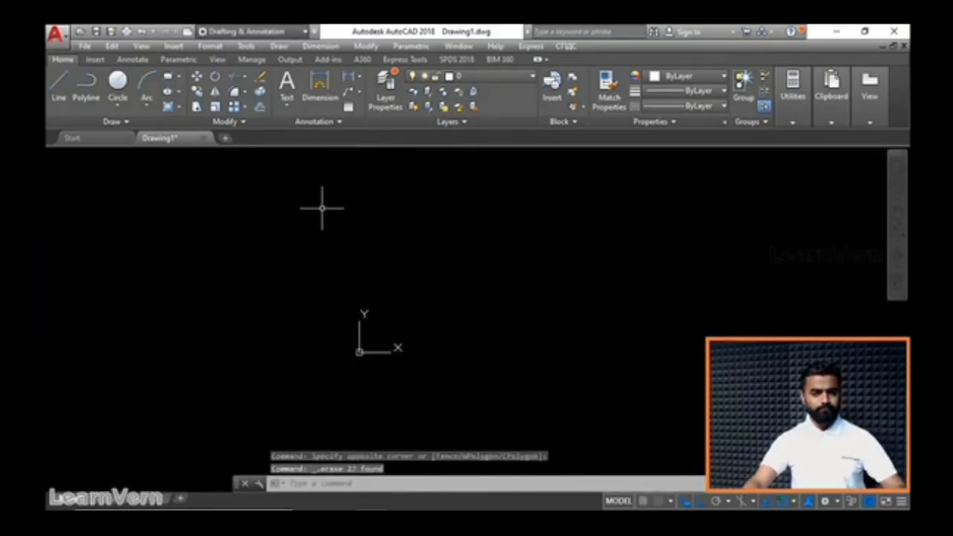
pyautogui.write('z')
pyautogui.press('Return')
pyautogui.write('a')
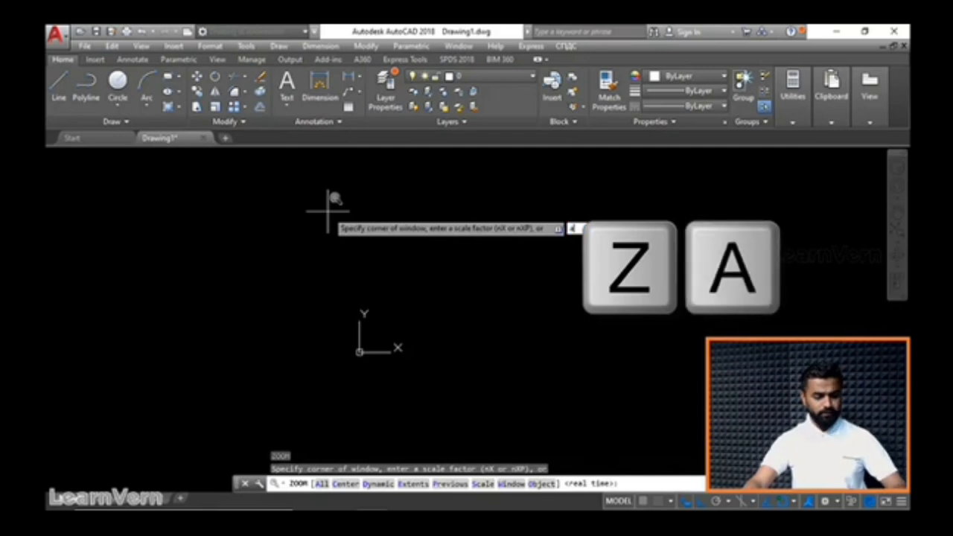
pyautogui.press('Return')
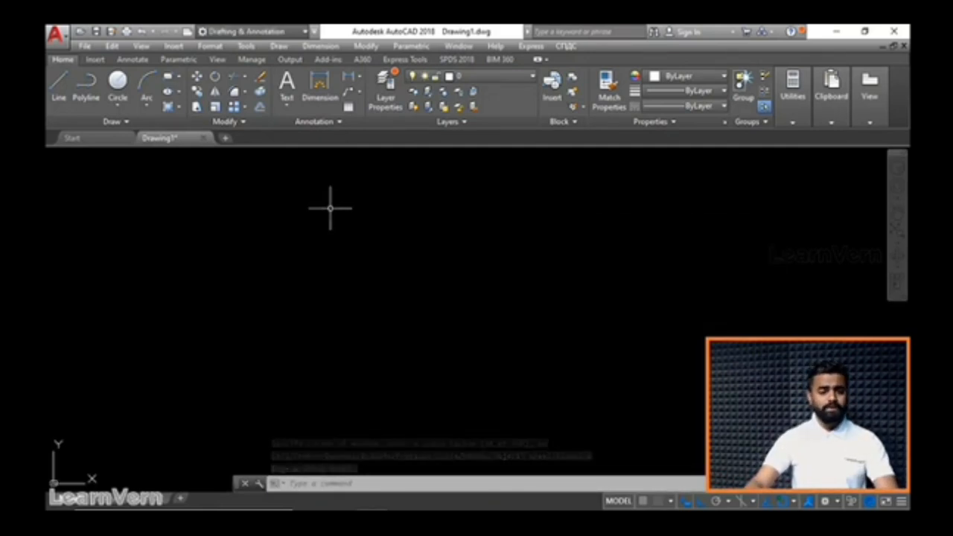
# Draw a series of vertical construction lines across the width of the empty drawing area with XLINE's Ver option
pyautogui.write('x')
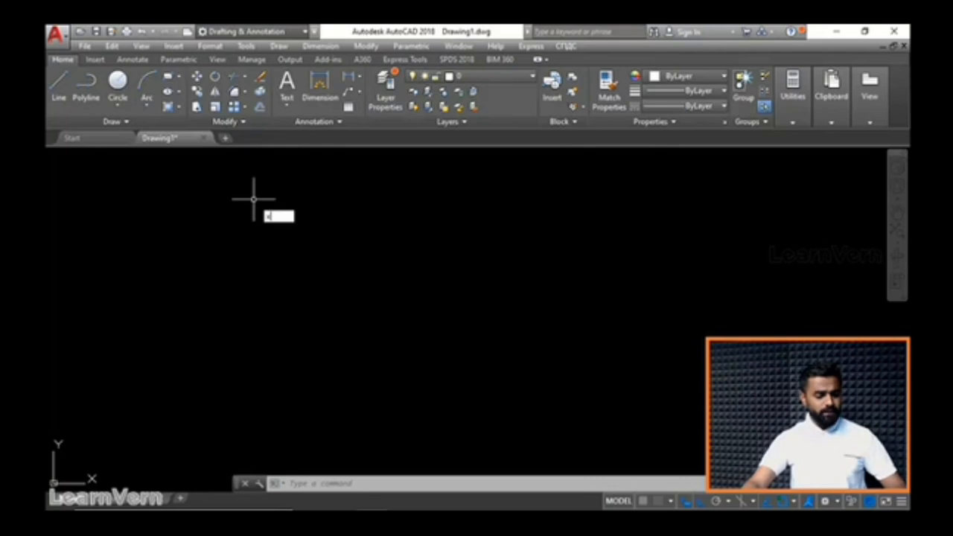
pyautogui.write('l')
pyautogui.press('Return')
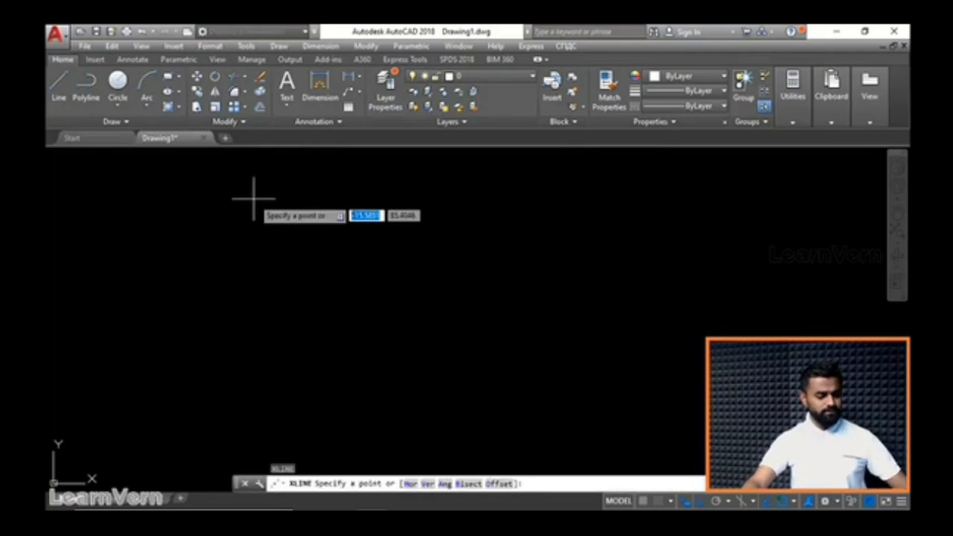
pyautogui.press('v')
pyautogui.press('Return')
pyautogui.click(230, 242)
pyautogui.click(260, 242)
pyautogui.click(312, 242)
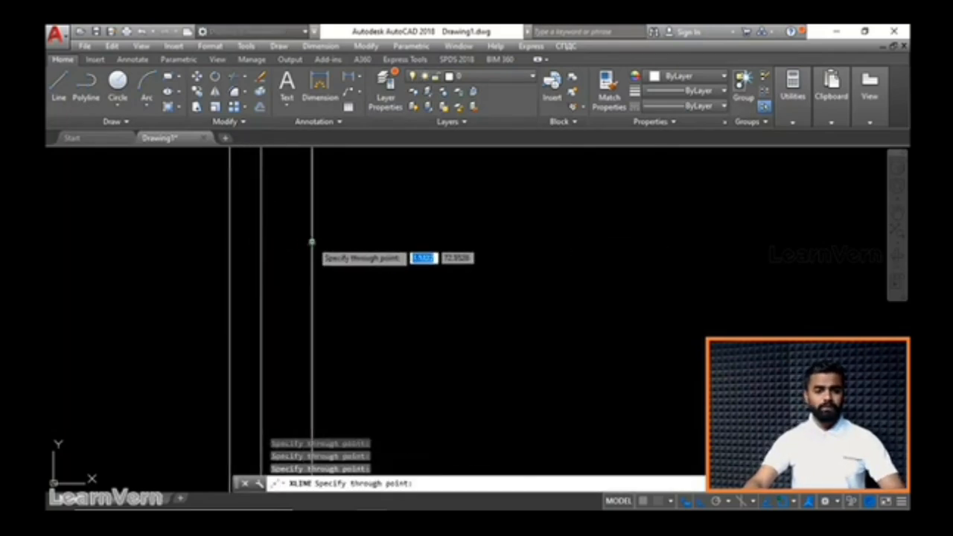
pyautogui.click(356, 242)
pyautogui.click(424, 241)
pyautogui.click(499, 242)
pyautogui.click(587, 242)
pyautogui.click(641, 242)
pyautogui.click(528, 243)
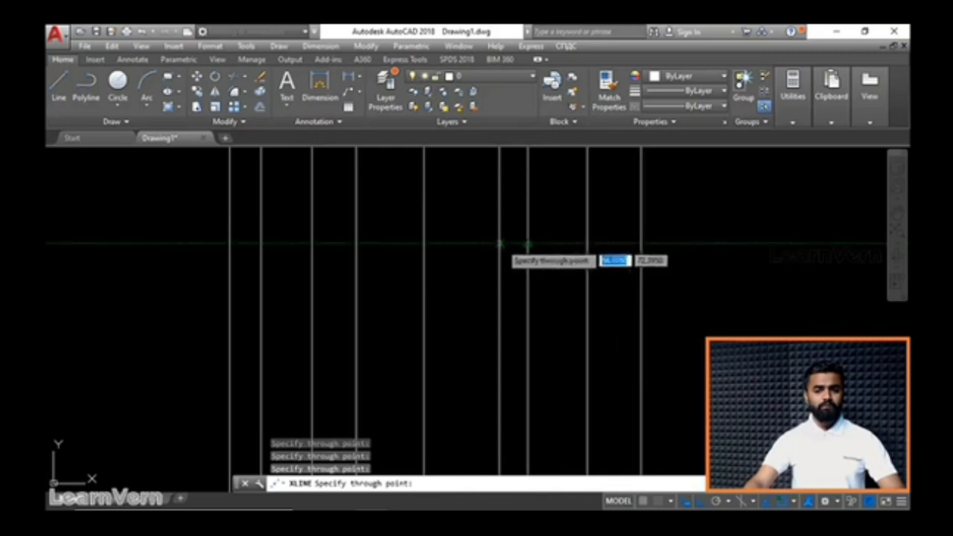
pyautogui.click(454, 251)
pyautogui.click(373, 253)
pyautogui.click(330, 257)
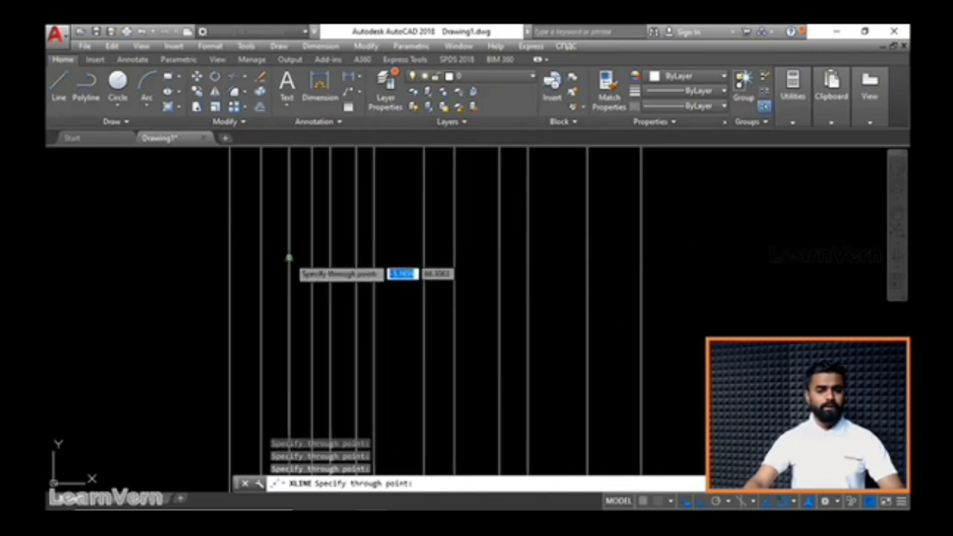
pyautogui.click(289, 257)
pyautogui.click(216, 254)
pyautogui.click(151, 253)
pyautogui.click(194, 253)
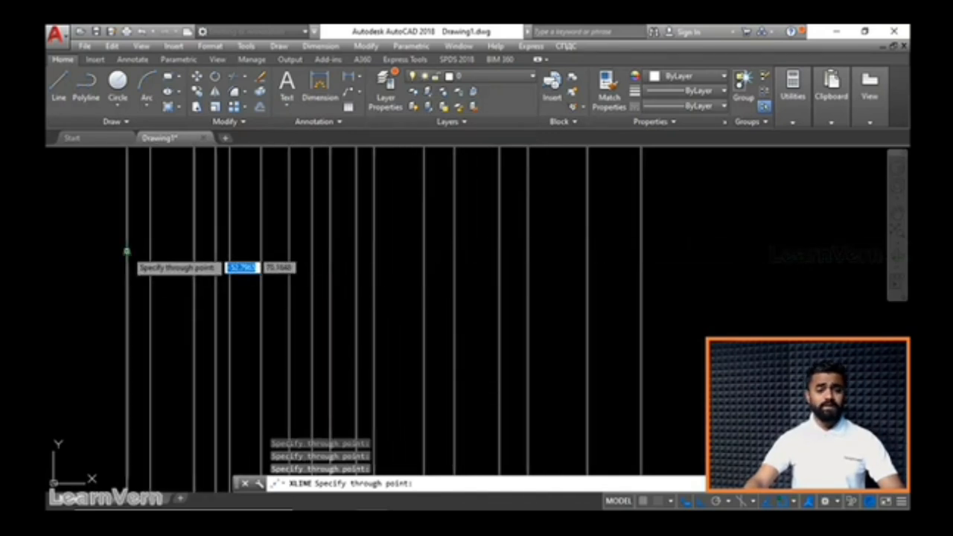
pyautogui.click(127, 252)
pyautogui.click(168, 250)
pyautogui.click(561, 253)
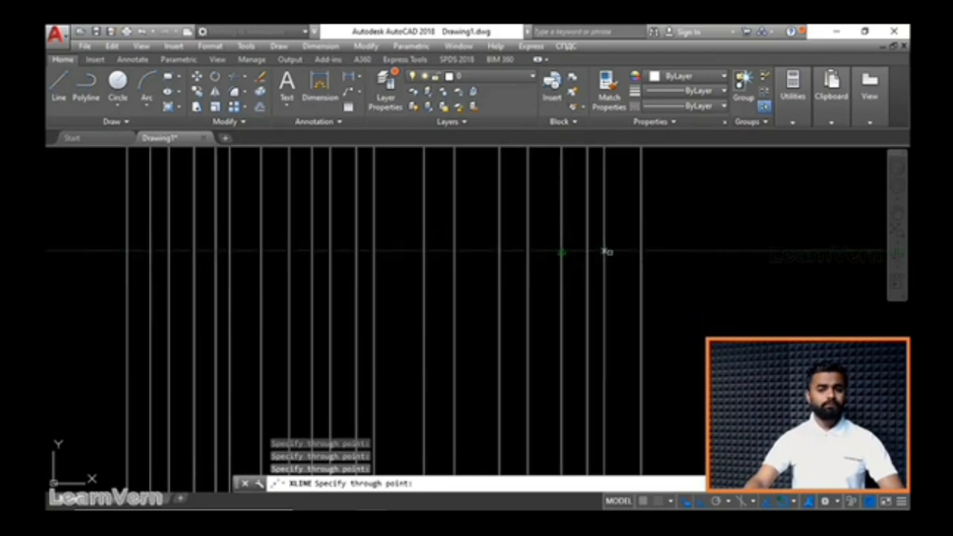
pyautogui.click(612, 252)
pyautogui.click(663, 255)
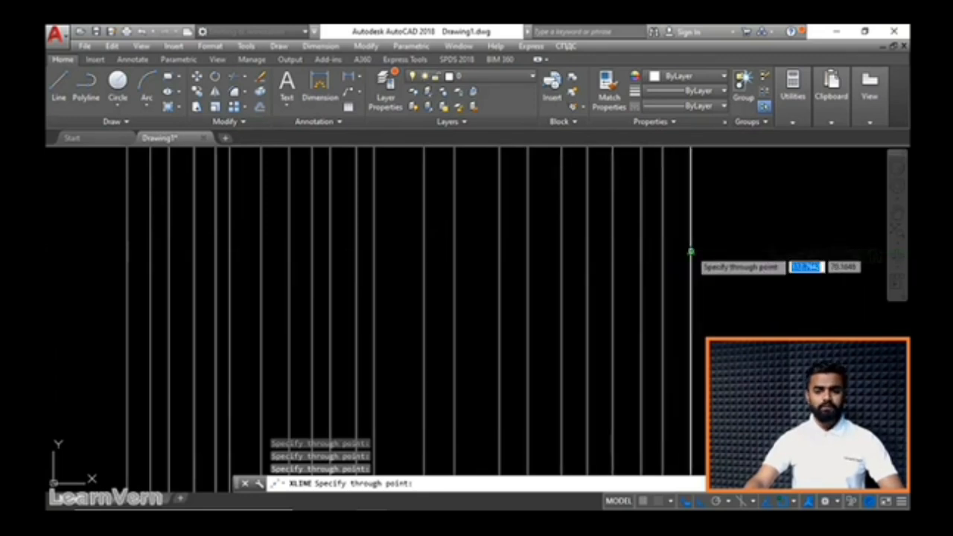
pyautogui.click(691, 253)
pyautogui.press('Escape')
# Select all the vertical construction lines with one crossing window and delete them
pyautogui.click(751, 280)
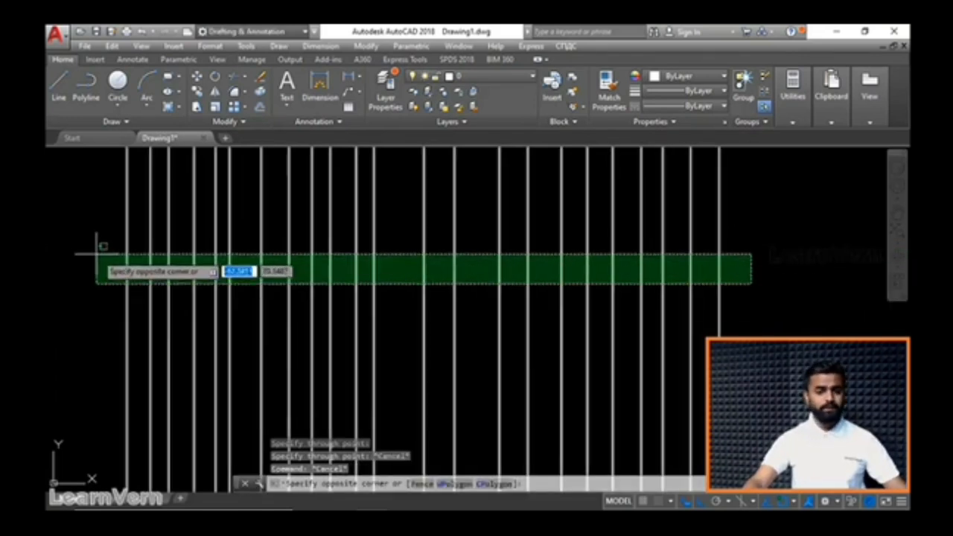
pyautogui.click(94, 248)
pyautogui.press('Delete')
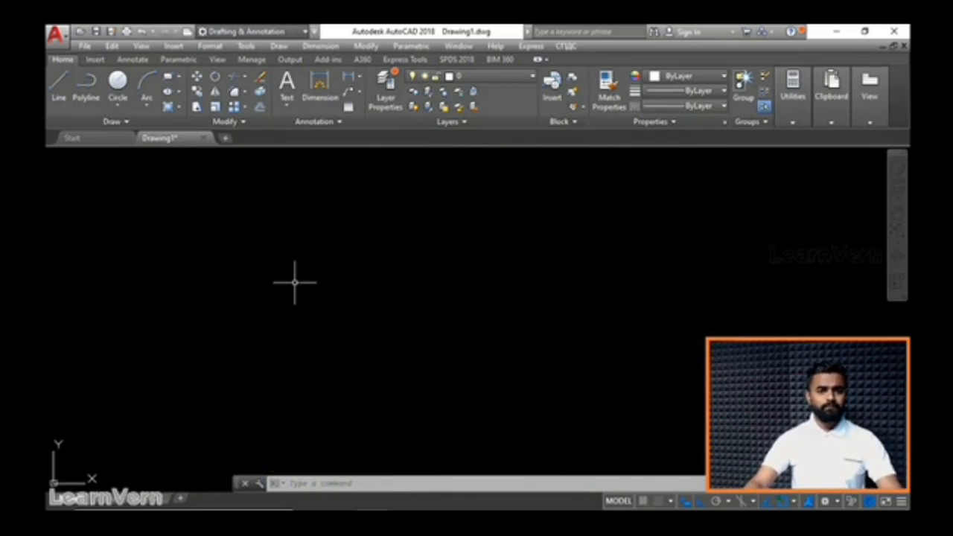
# Draw a series of parallel construction lines at a 45-degree angle with XLINE's Ang option
pyautogui.write('l')
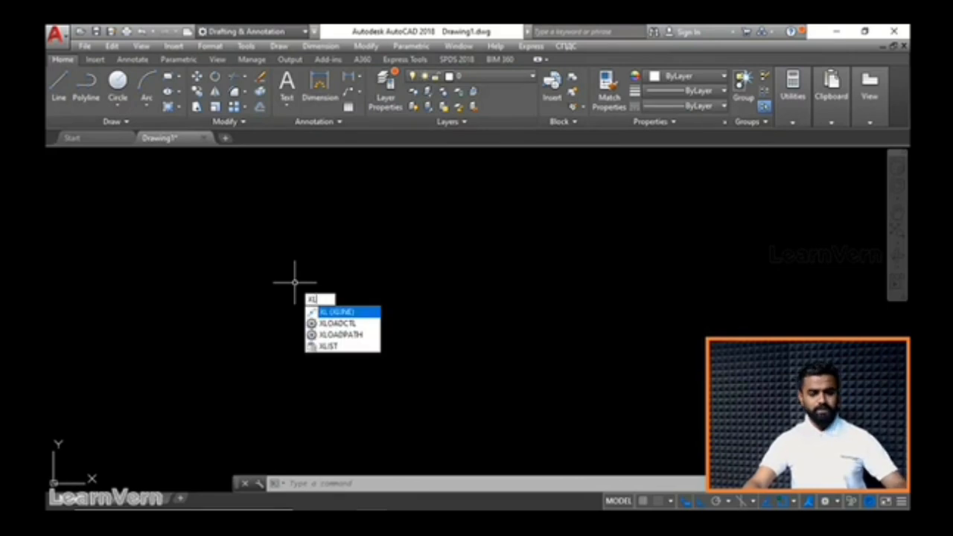
pyautogui.press('Return')
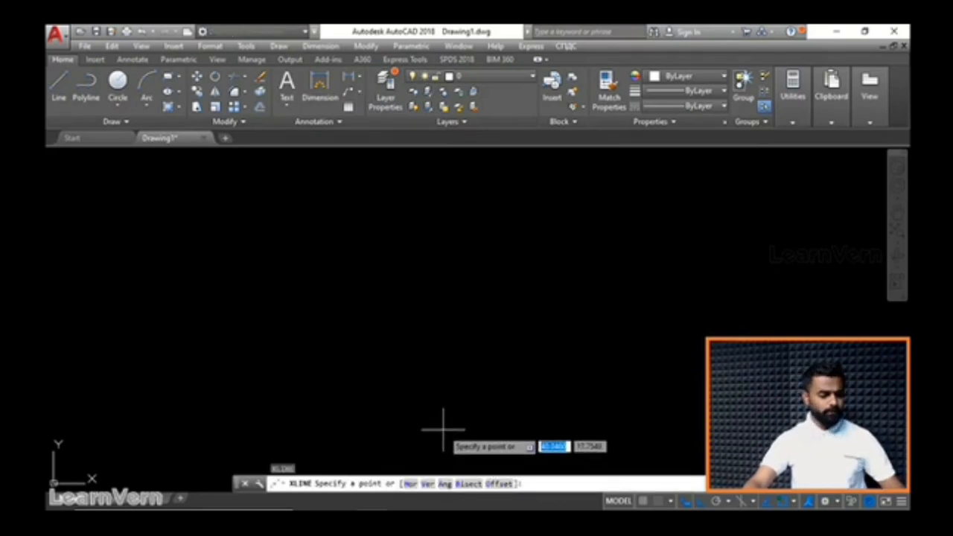
pyautogui.write('a')
pyautogui.press('Return')
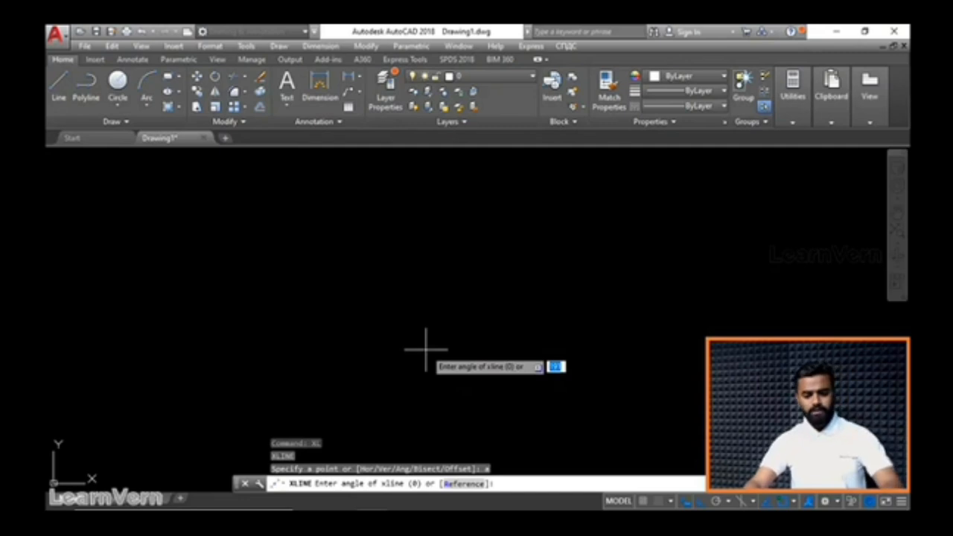
pyautogui.write('45')
pyautogui.press('Return')
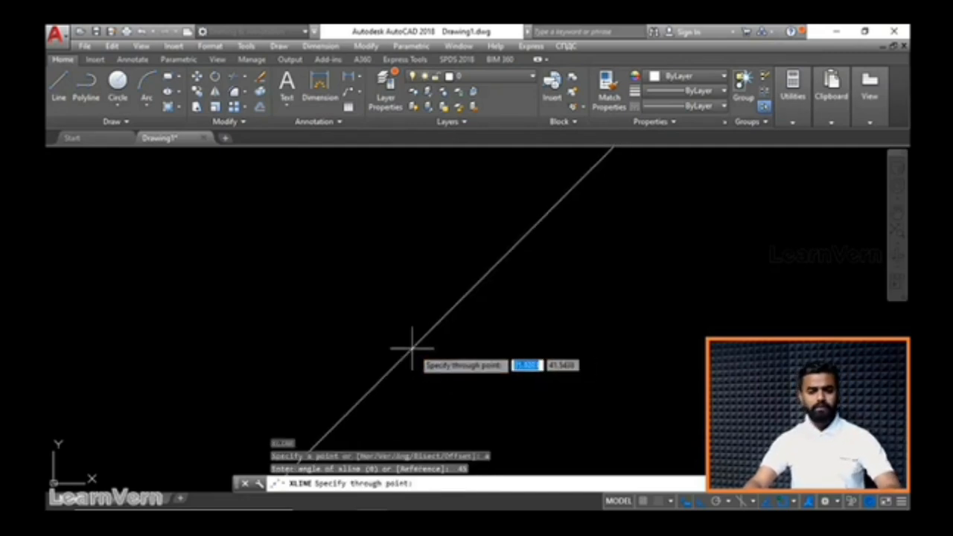
pyautogui.click(335, 298)
pyautogui.click(365, 317)
pyautogui.click(400, 341)
pyautogui.click(444, 348)
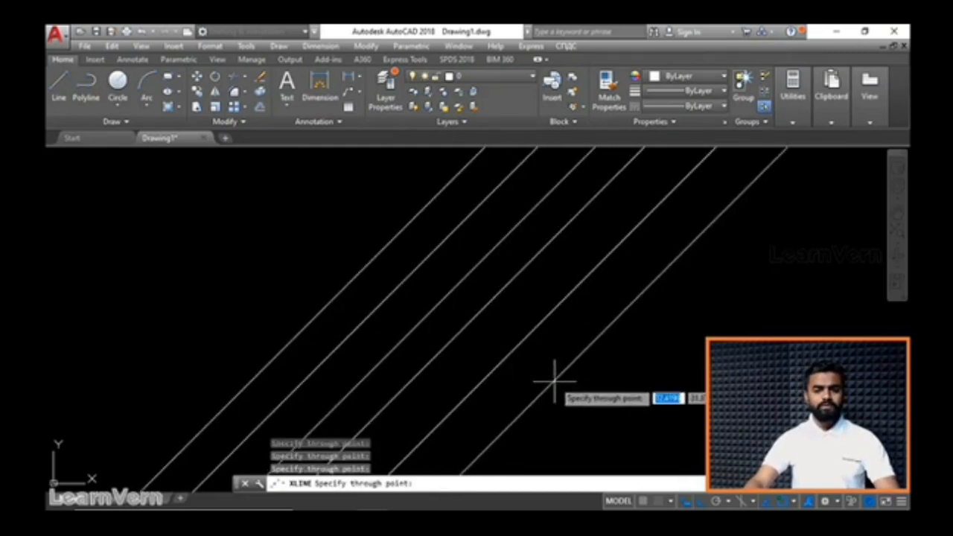
pyautogui.click(562, 384)
pyautogui.click(506, 356)
pyautogui.click(489, 342)
pyautogui.click(412, 312)
pyautogui.click(376, 283)
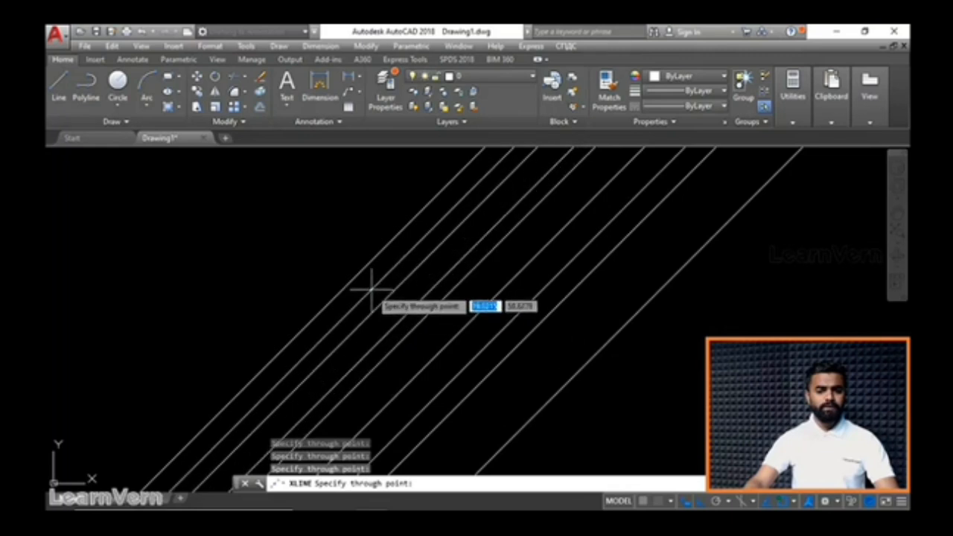
pyautogui.click(326, 266)
pyautogui.click(273, 249)
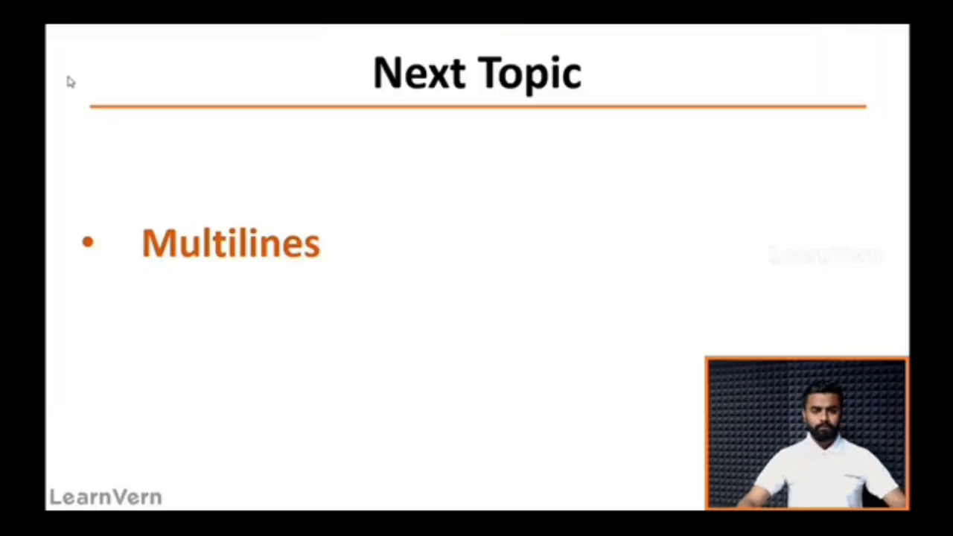